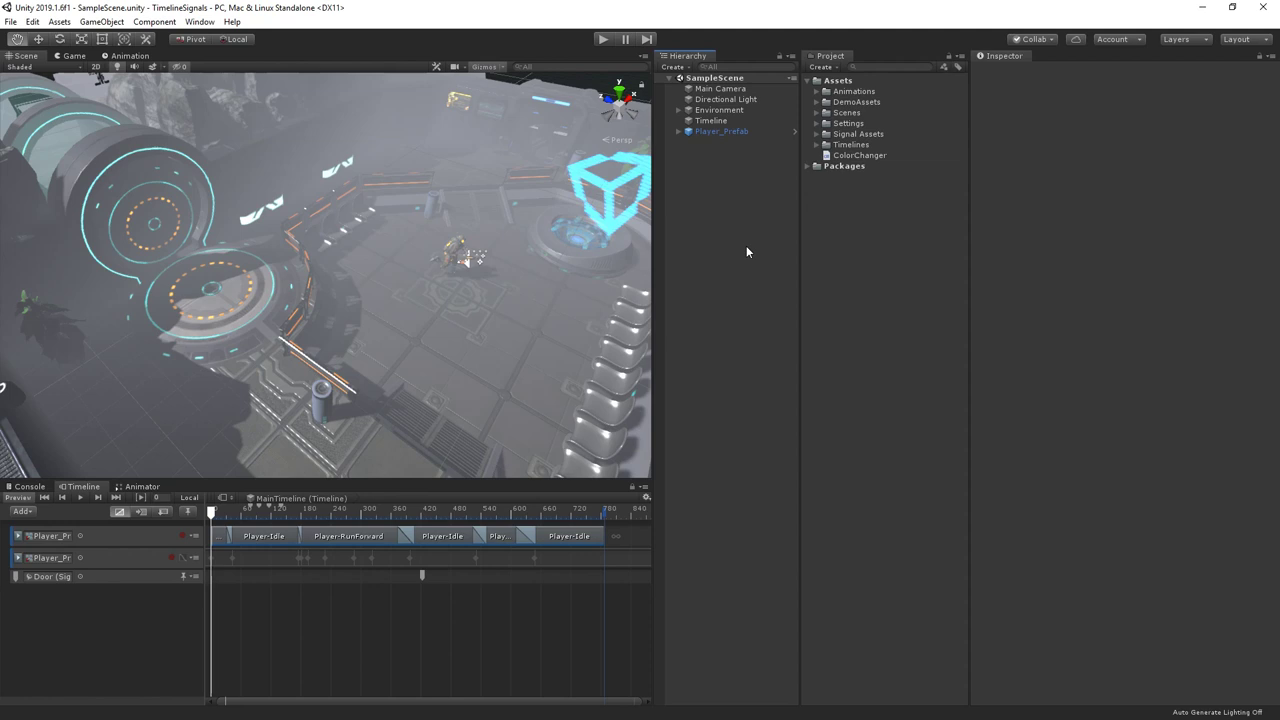
# - Expand the Signal Assets folder and select the DoorTrigger signal asset to view it in the Inspector
pyautogui.click(816, 134)
pyautogui.click(866, 145)
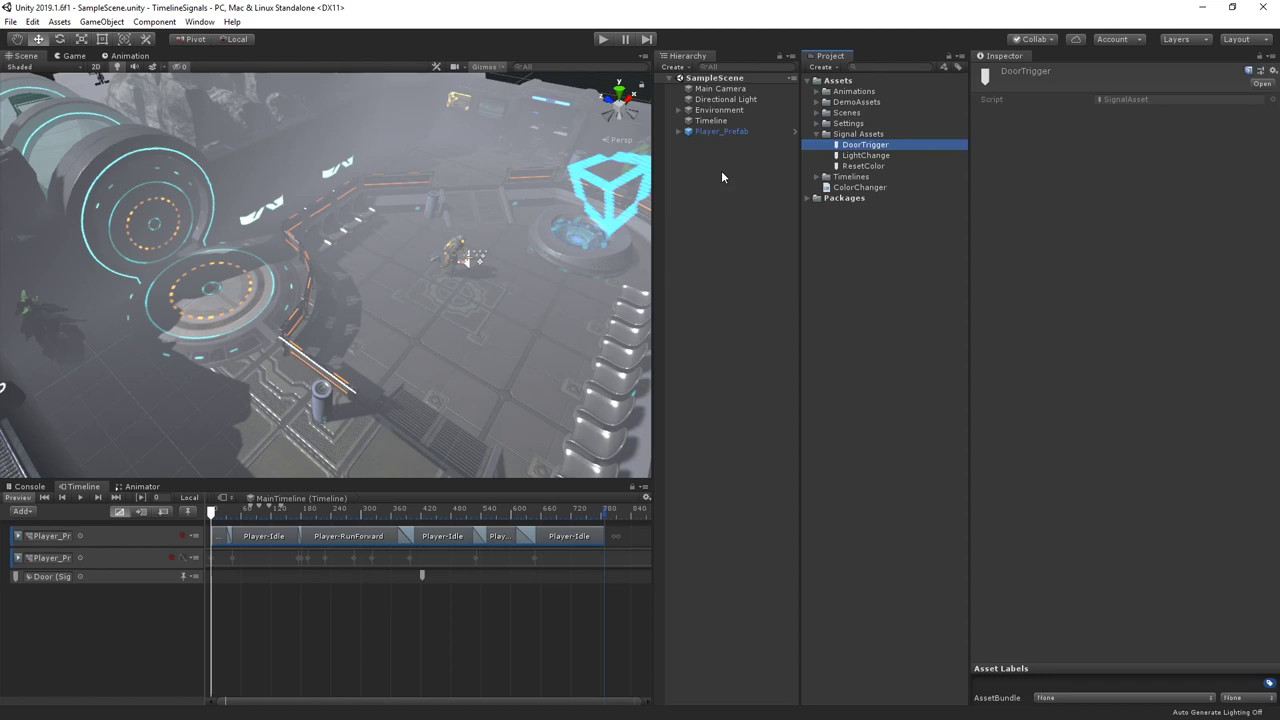
# - Clear the selection, show the timeline's Markers row, and inspect a LightChange marker
pyautogui.click(722, 186)
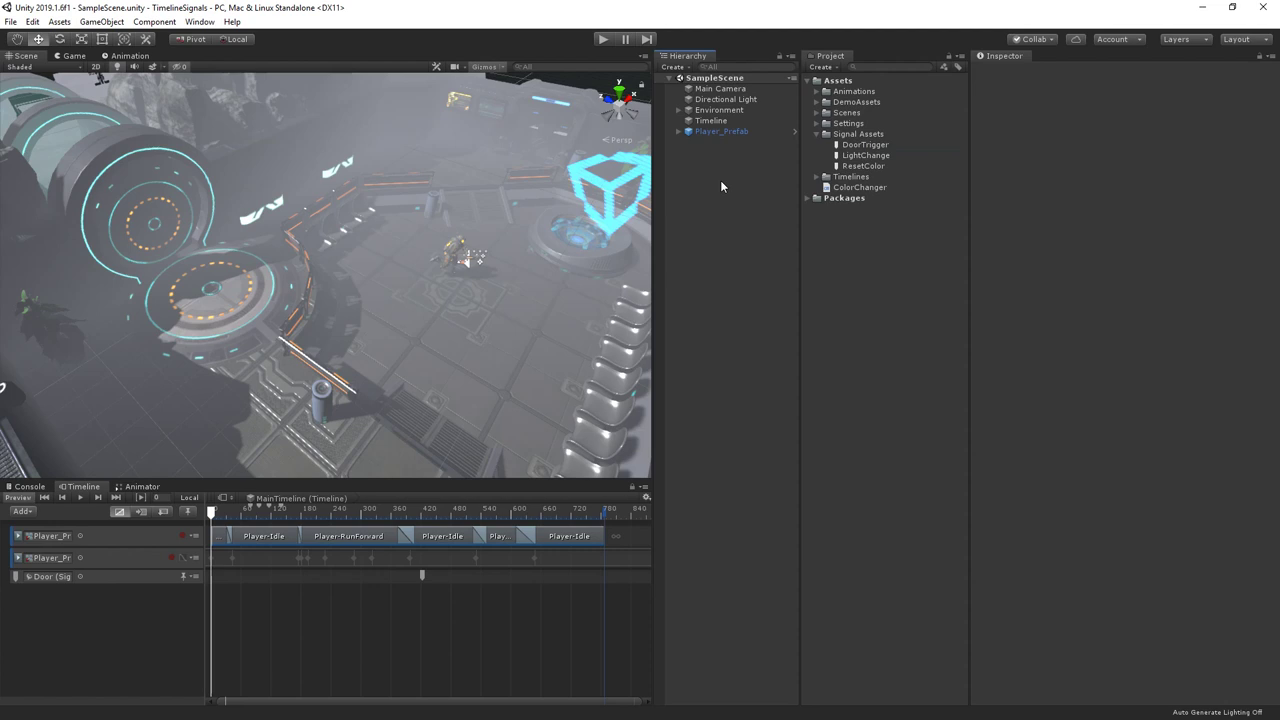
pyautogui.click(185, 512)
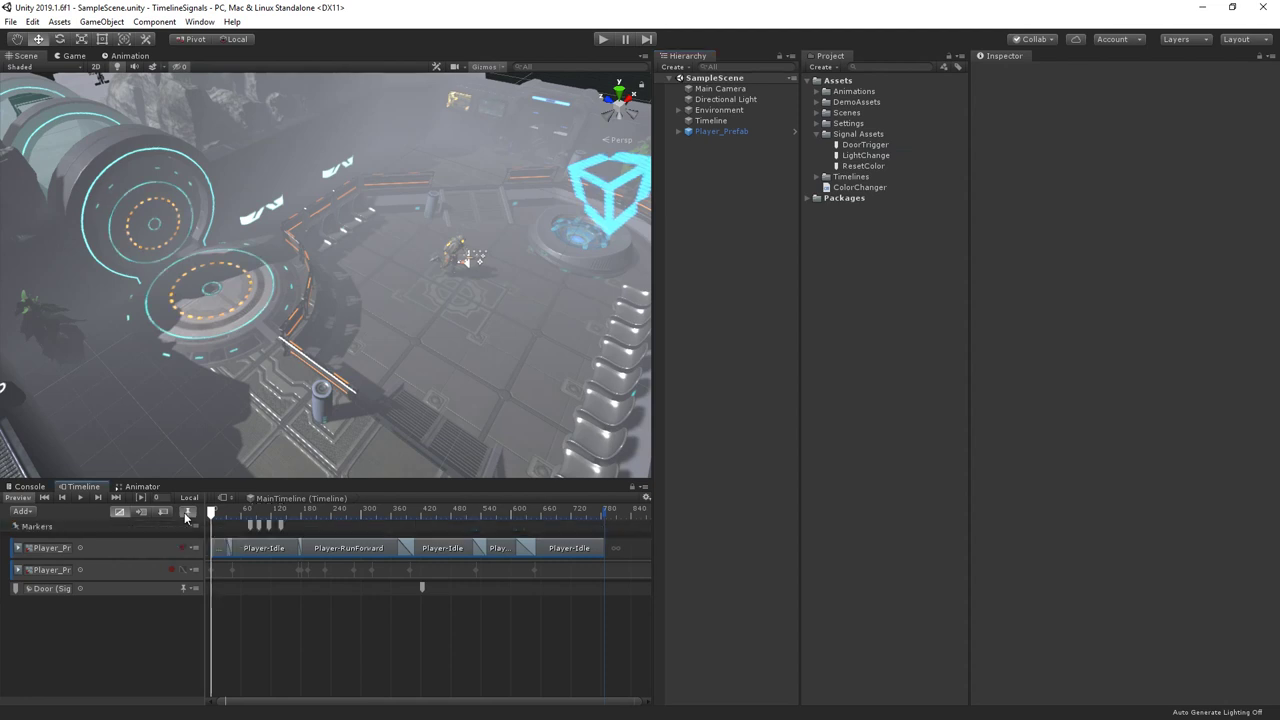
pyautogui.click(251, 527)
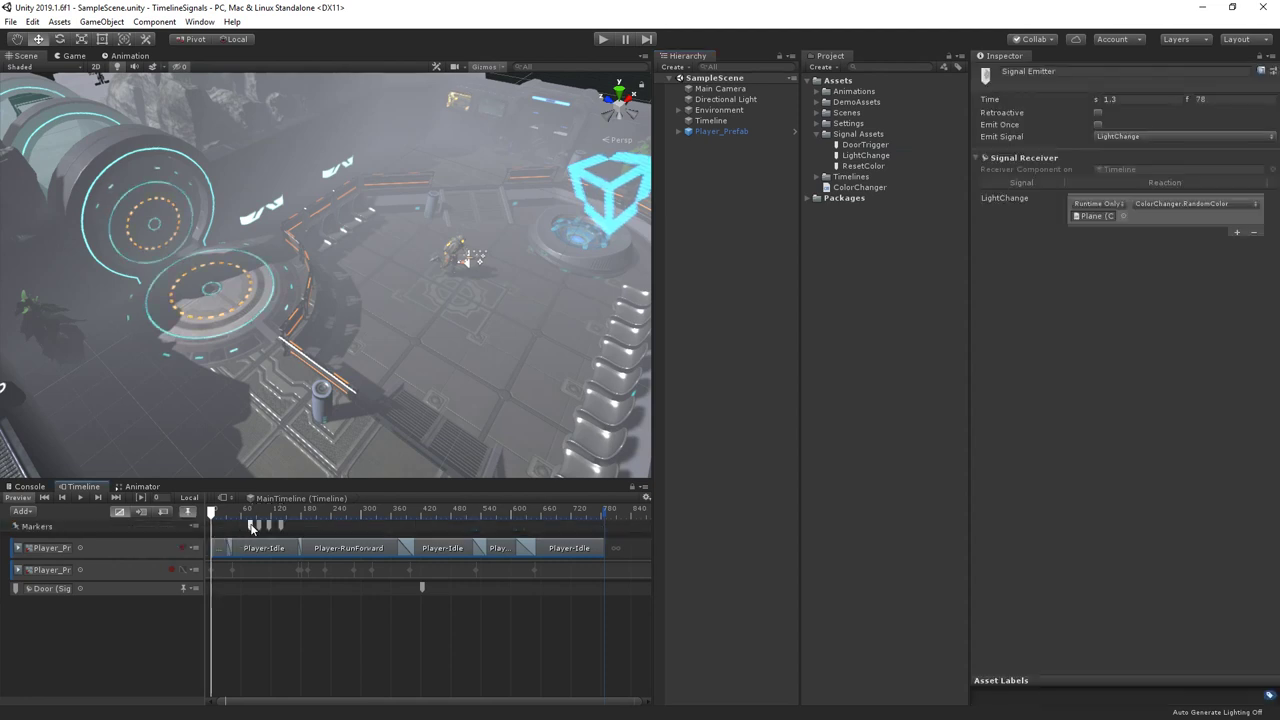
# - Add a signal emitter to the Markers row from its context menu
pyautogui.rightClick(290, 522)
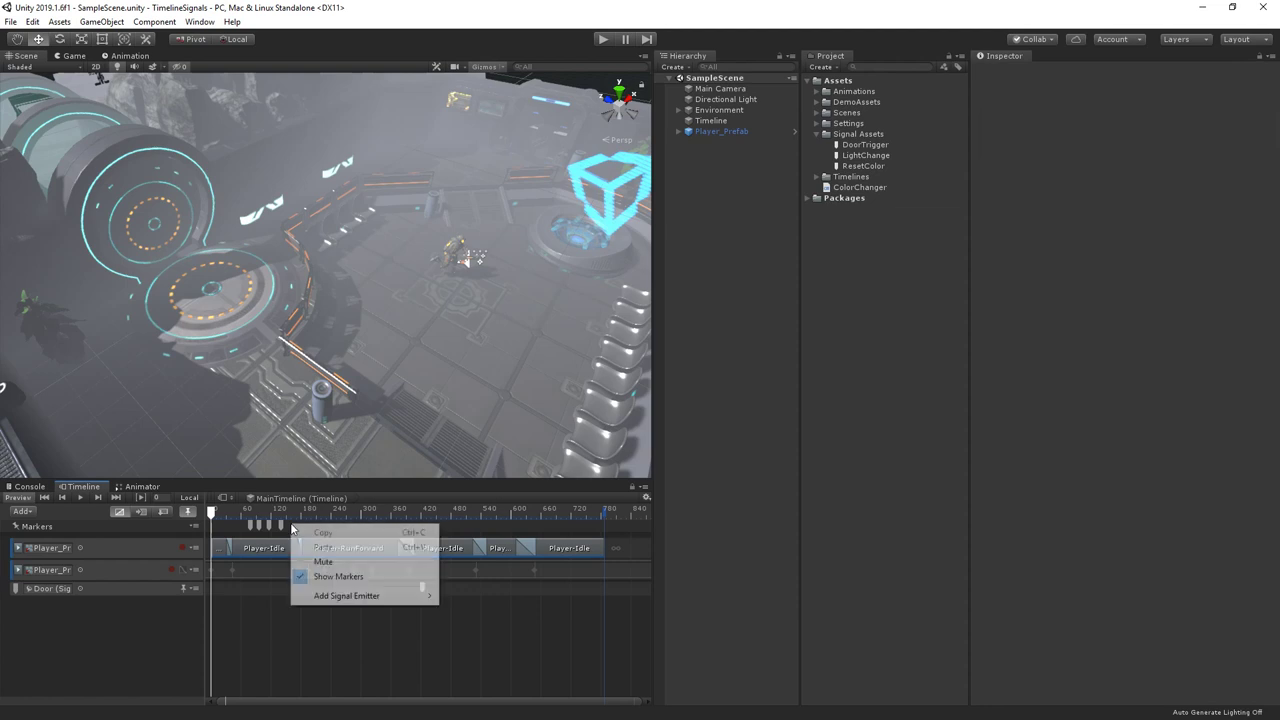
pyautogui.moveTo(395, 597)
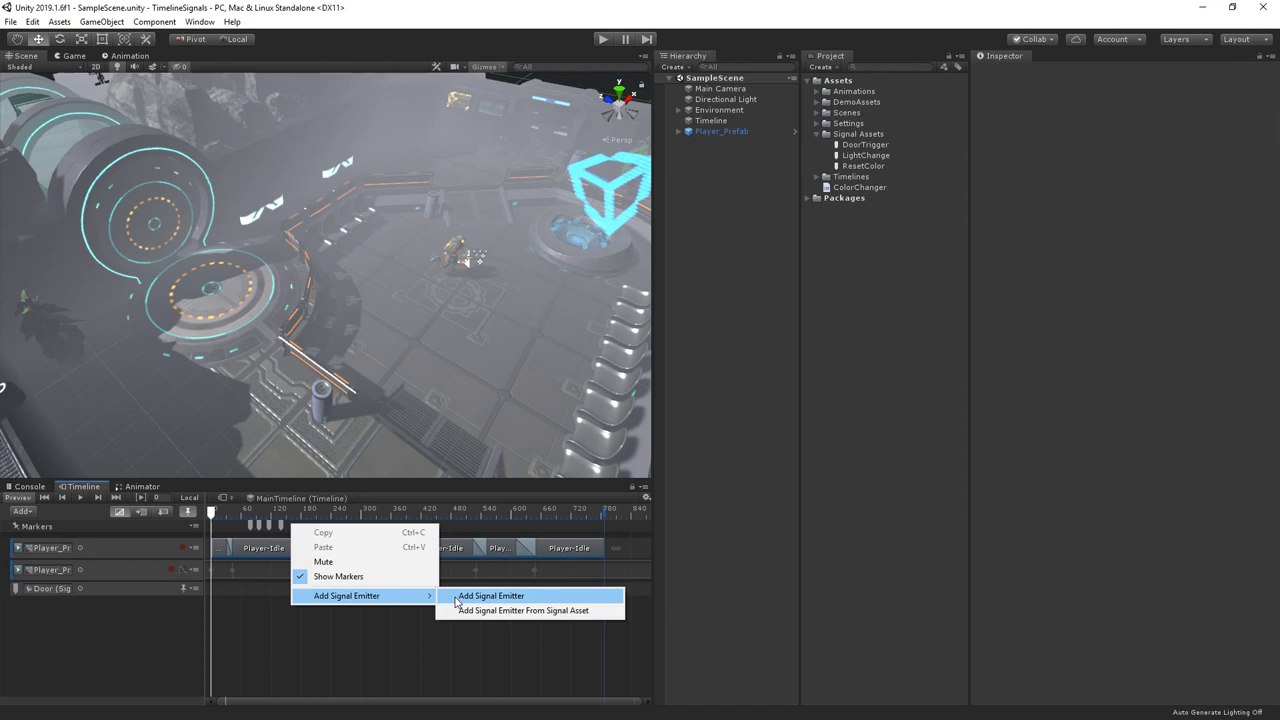
pyautogui.click(490, 596)
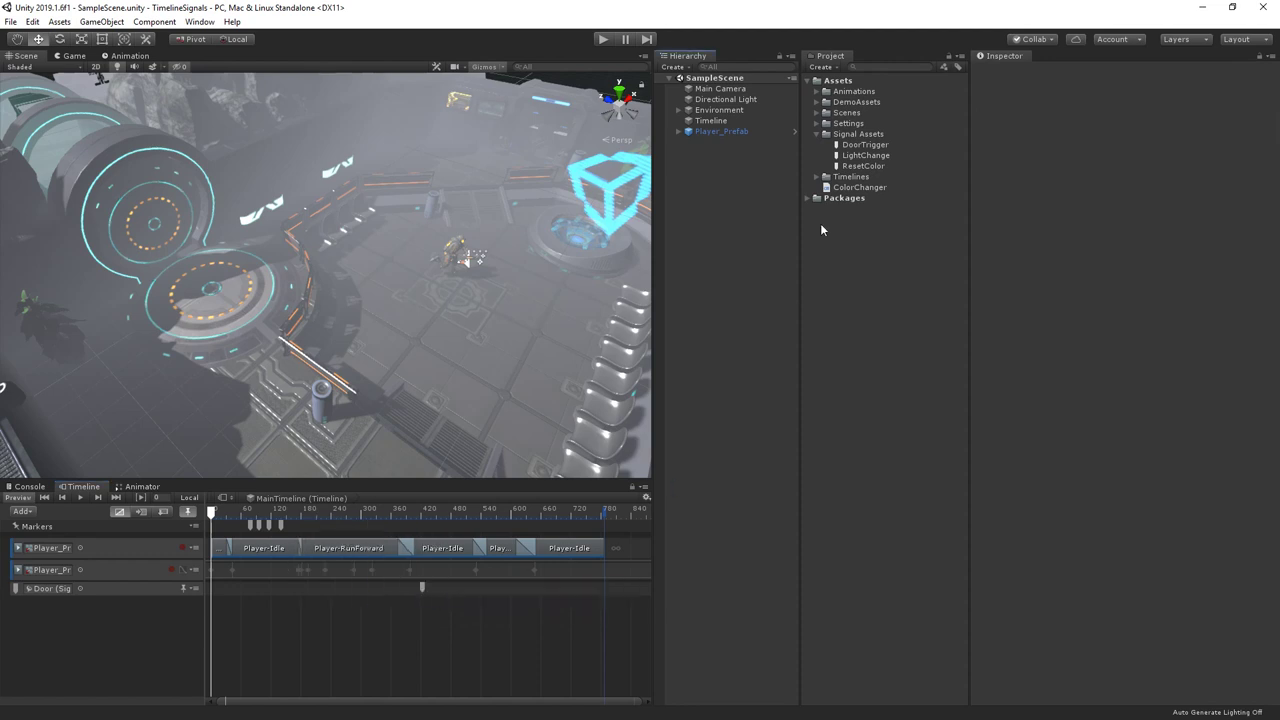
# - Drop the LightChange signal asset onto the Markers row at frame 149, then deselect it
pyautogui.moveTo(860, 156)
pyautogui.mouseDown()
pyautogui.moveTo(400, 534)
pyautogui.moveTo(285, 526)
pyautogui.mouseUp()
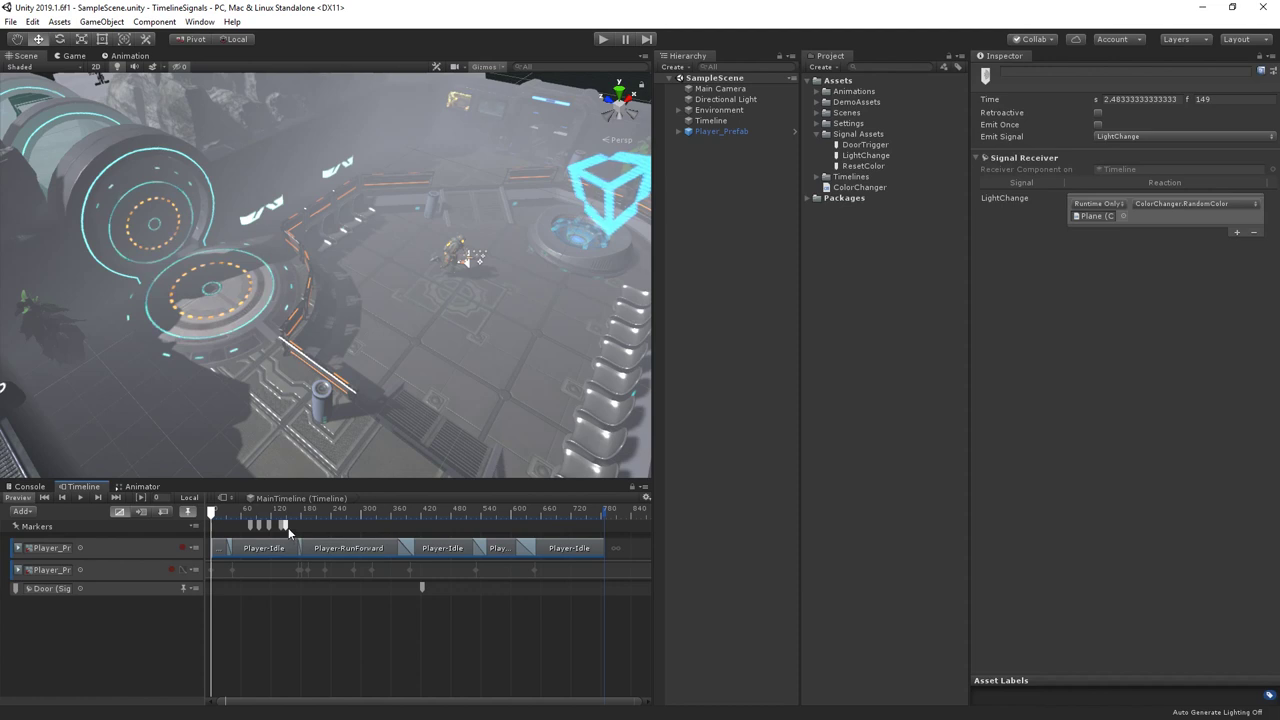
pyautogui.click(289, 533)
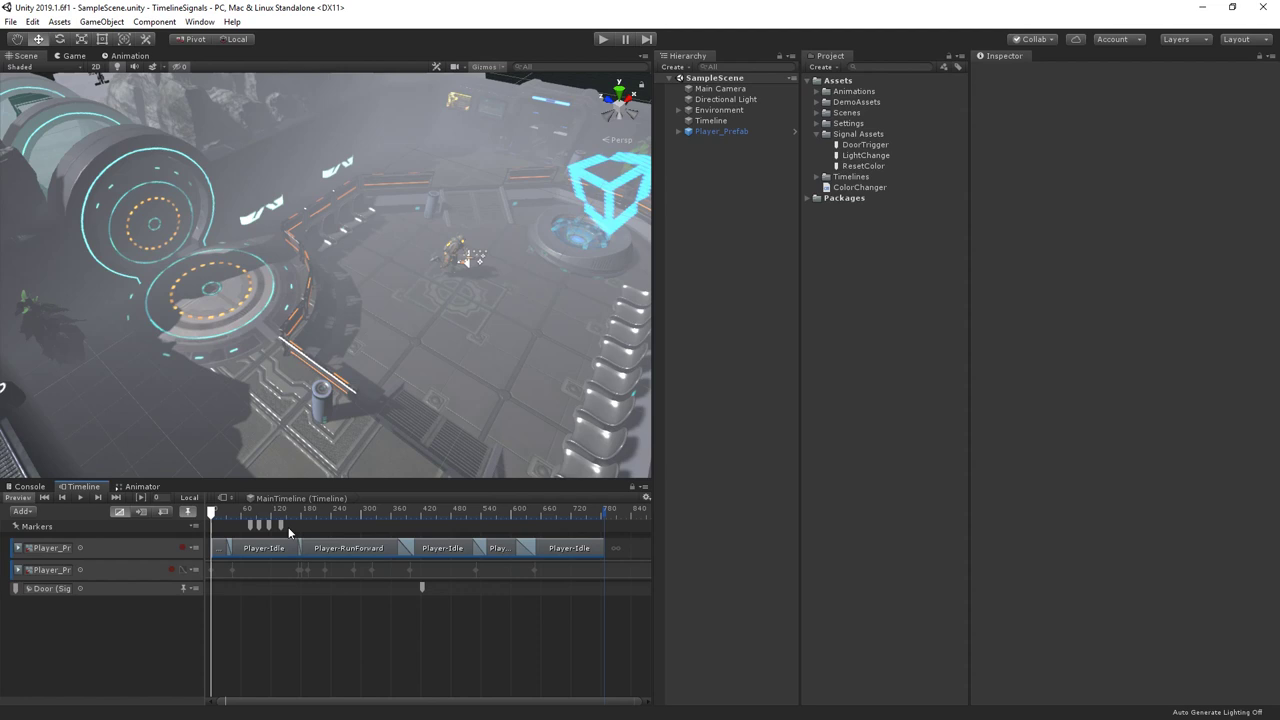
pyautogui.click(98, 587)
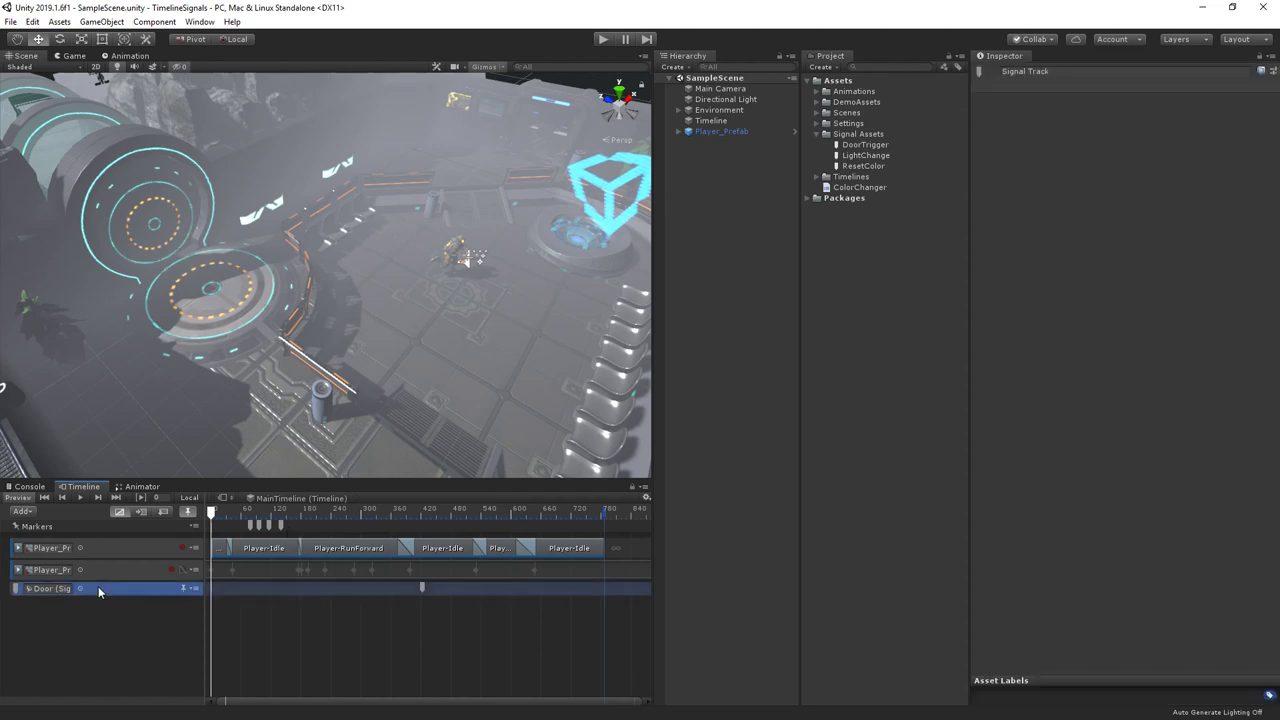
pyautogui.click(421, 588)
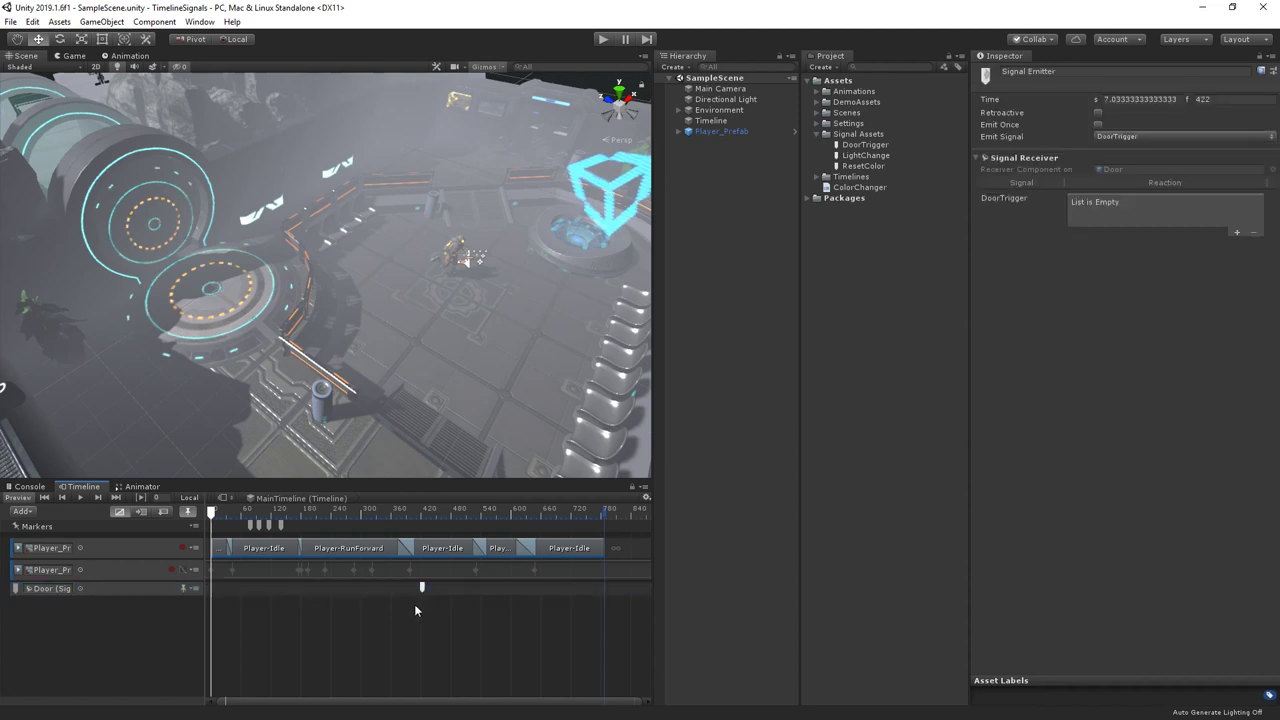
pyautogui.click(405, 620)
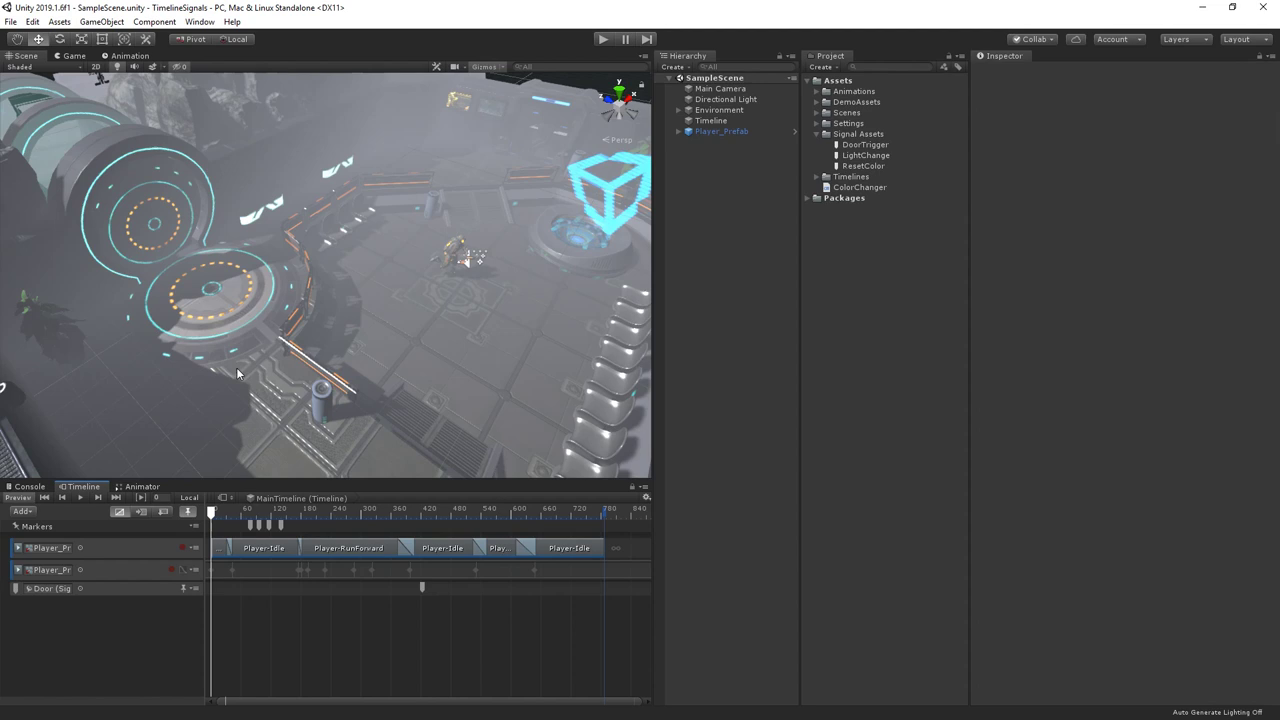
# - Select the round Door object, then run and stop Play mode to test the timeline
pyautogui.click(147, 243)
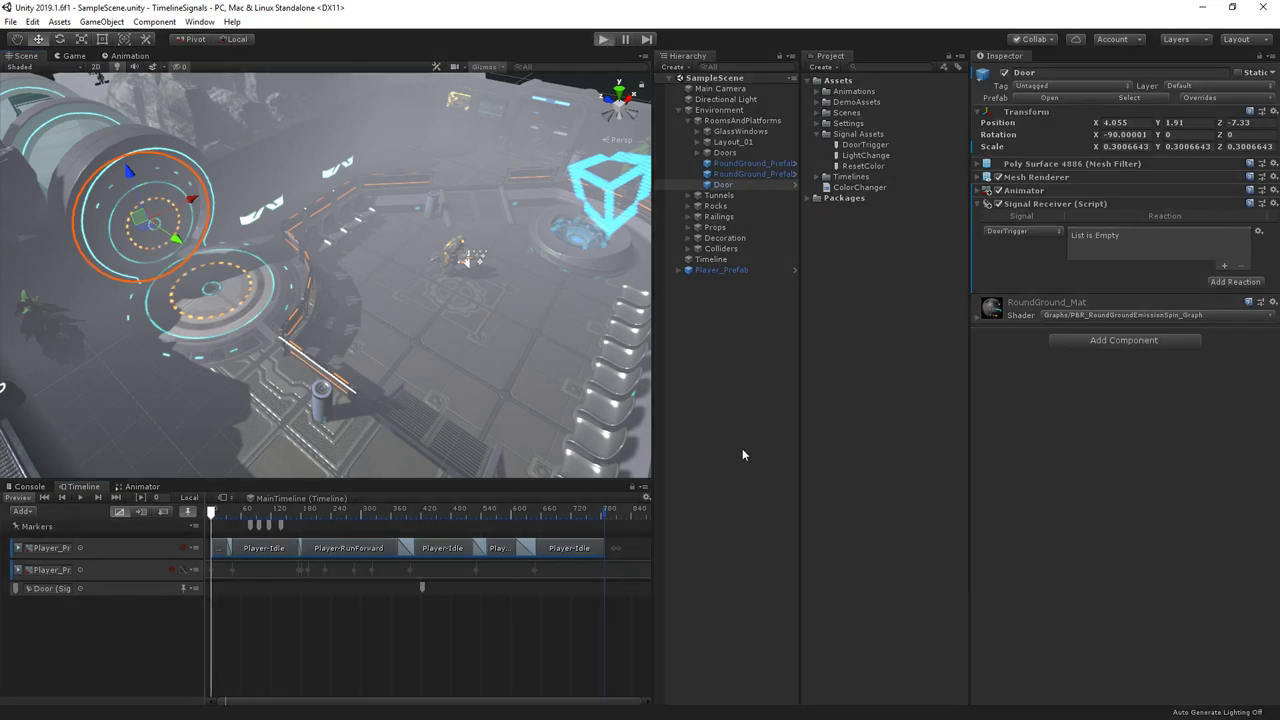
pyautogui.hotkey('ctrl', 'p')
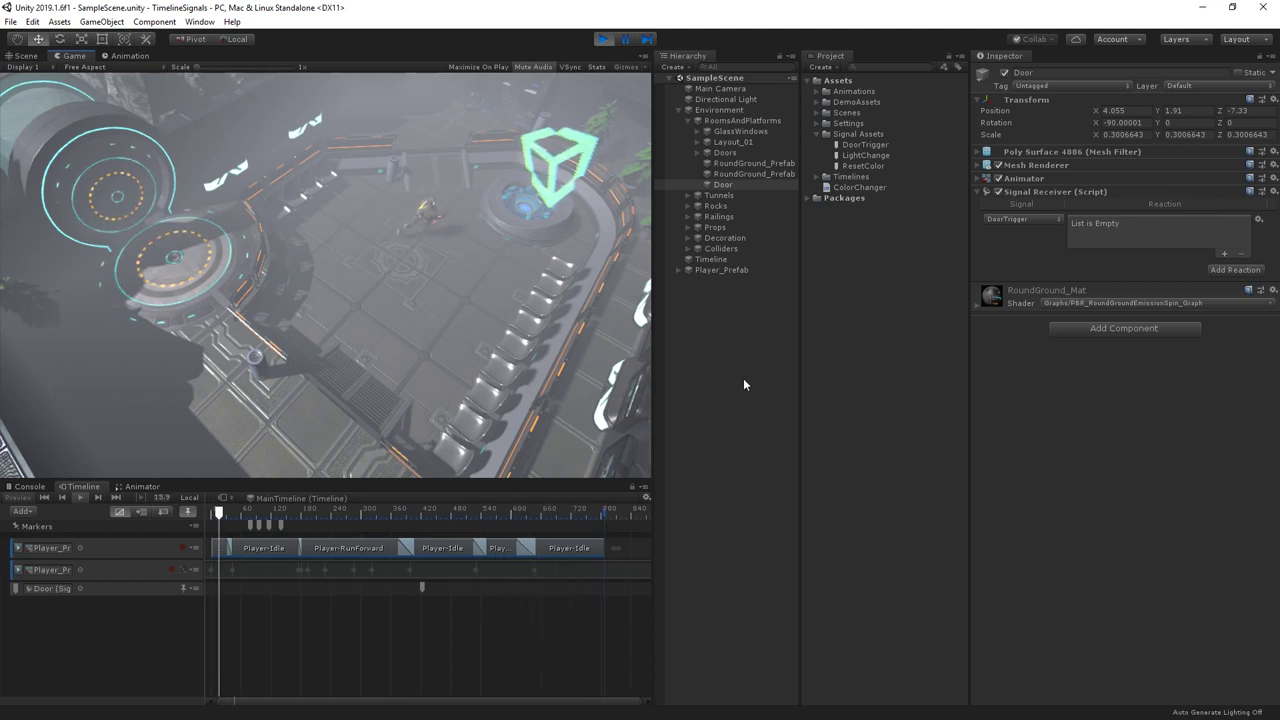
pyautogui.click(601, 38)
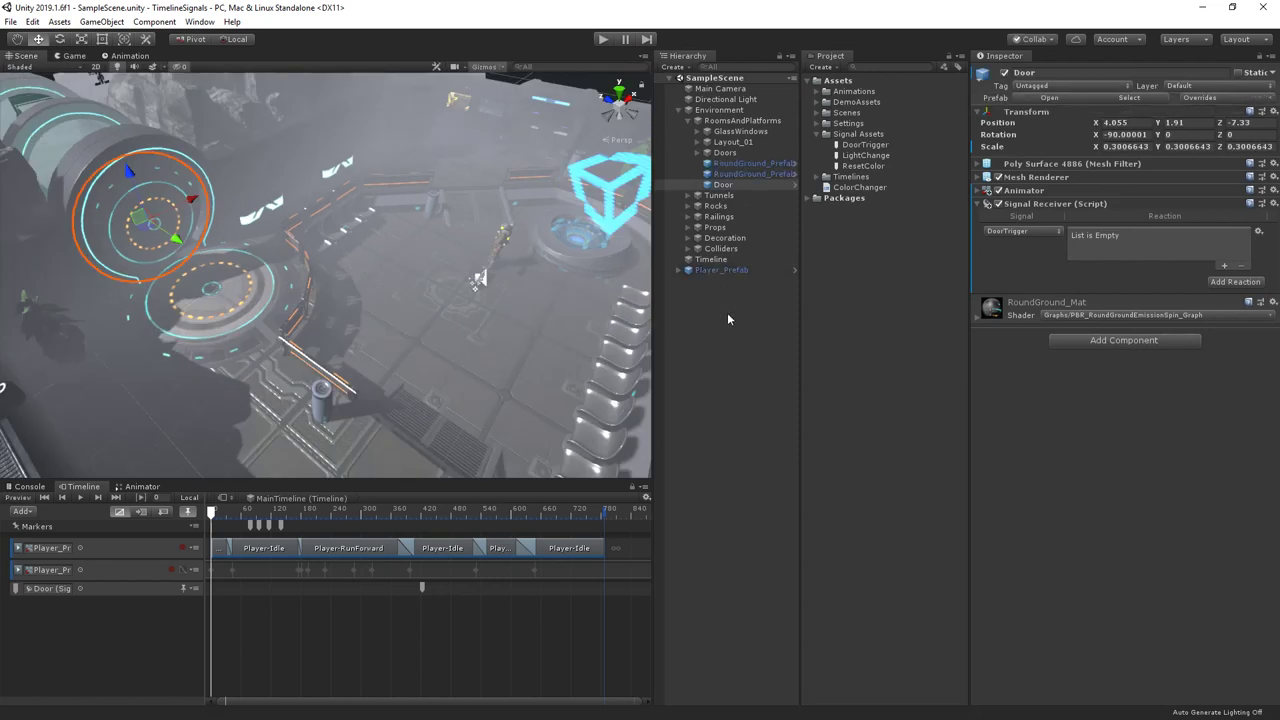
# - Add a reaction to the DoorTrigger signal that calls Animator.SetTrigger
pyautogui.click(422, 587)
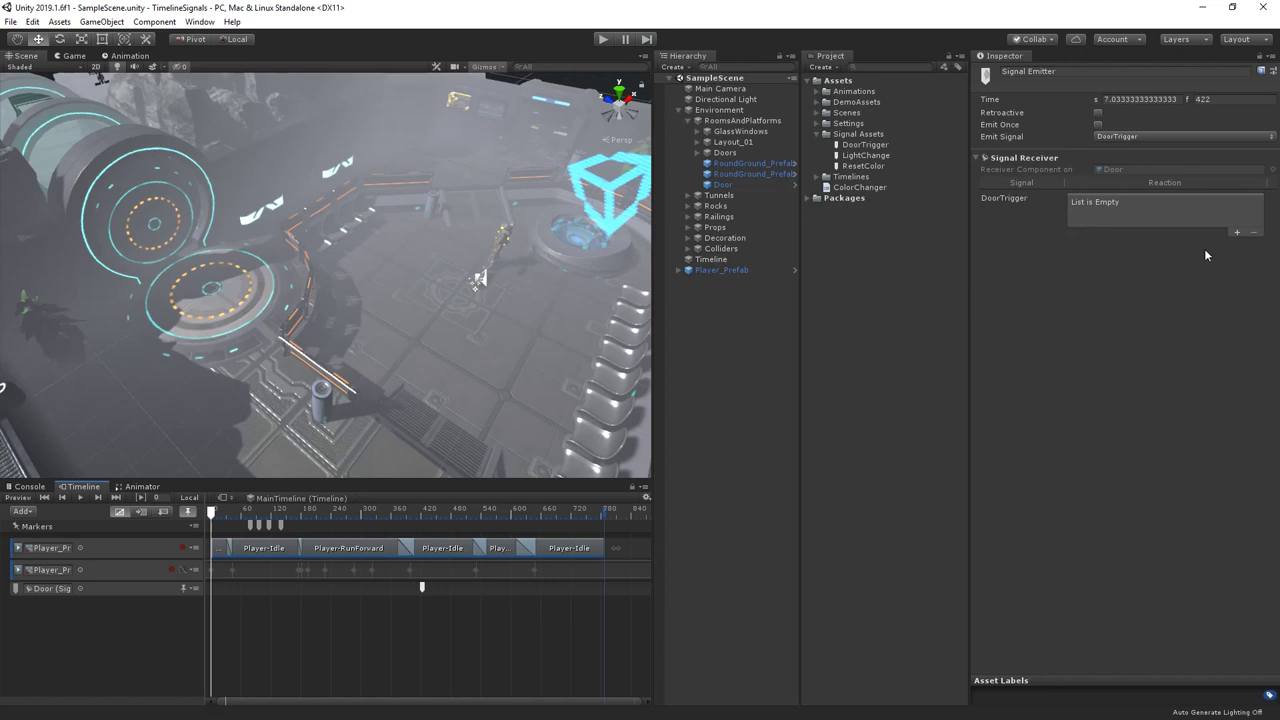
pyautogui.click(1237, 232)
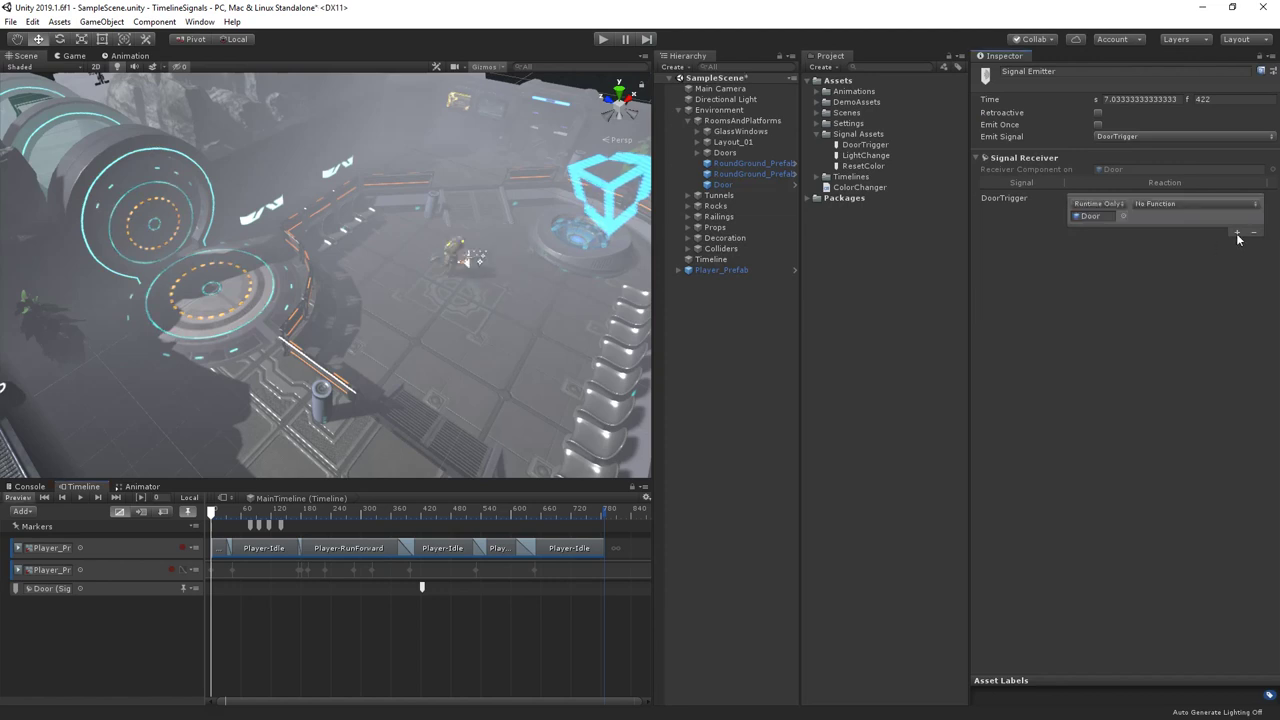
pyautogui.click(1185, 204)
pyautogui.moveTo(1170, 303)
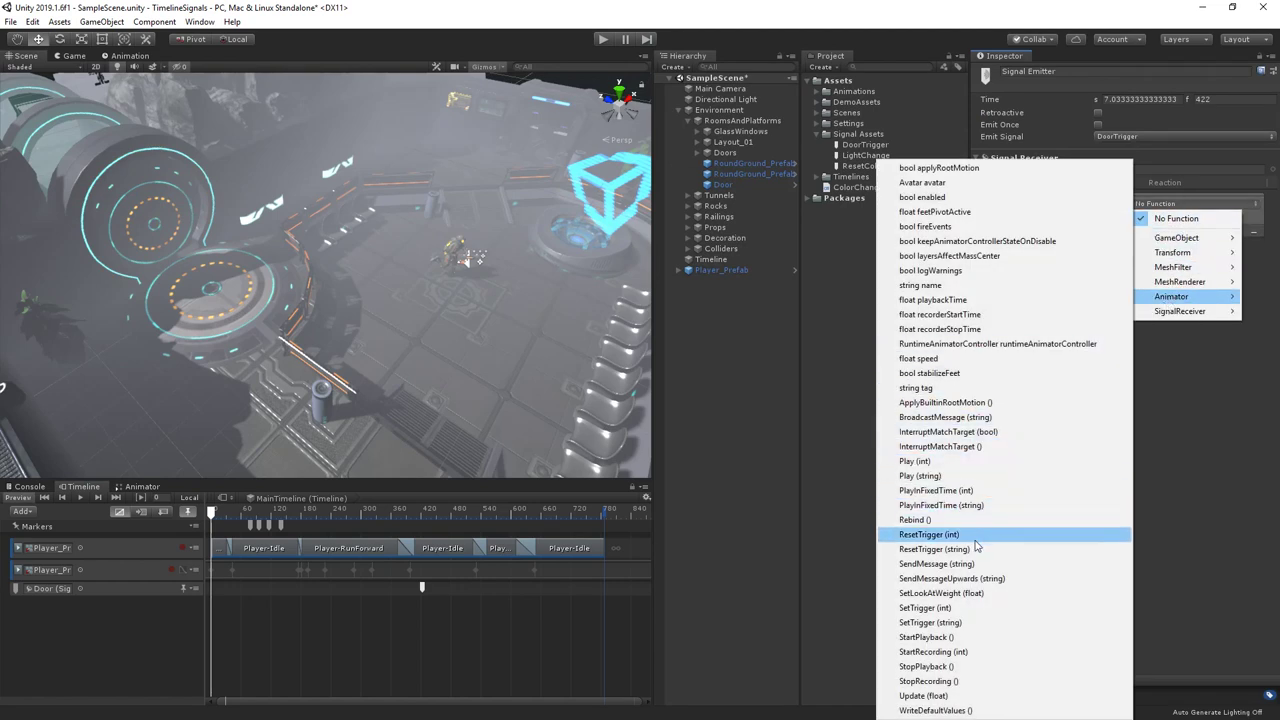
pyautogui.click(953, 622)
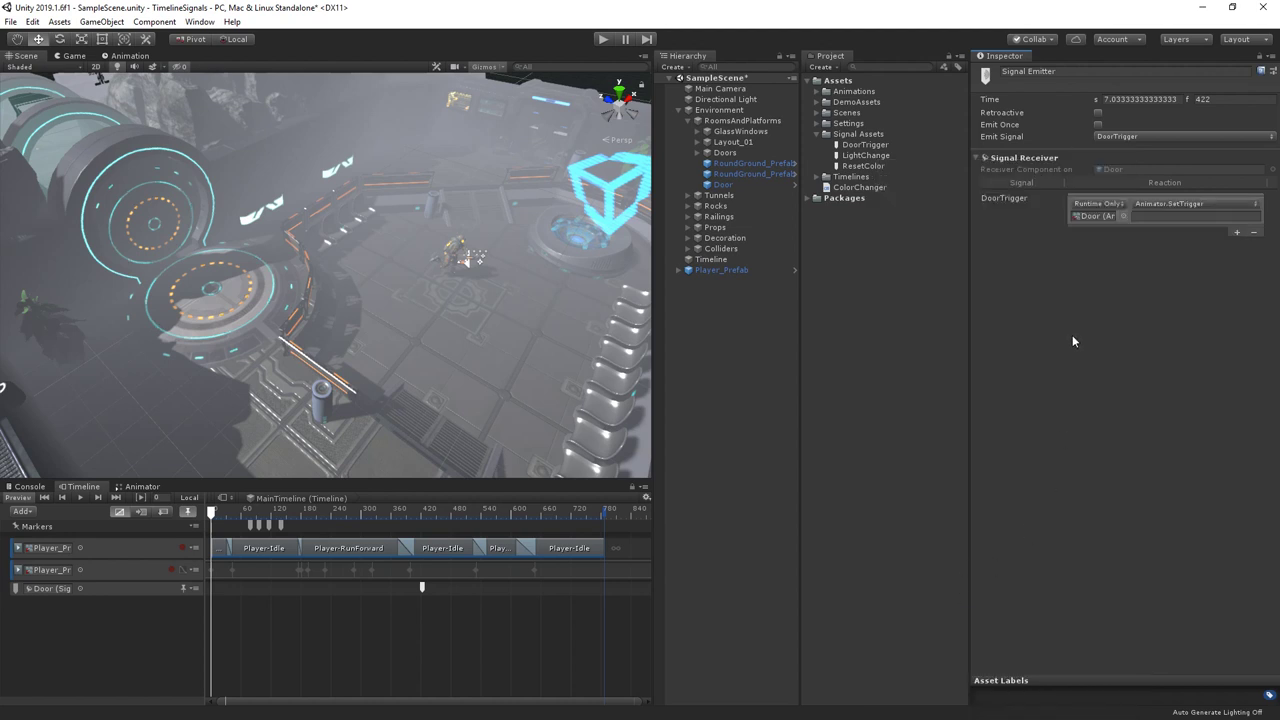
# - Set the SetTrigger parameter to toggleDoor and enter Play mode to test the door
pyautogui.click(1153, 217)
pyautogui.write('toggleDoor')
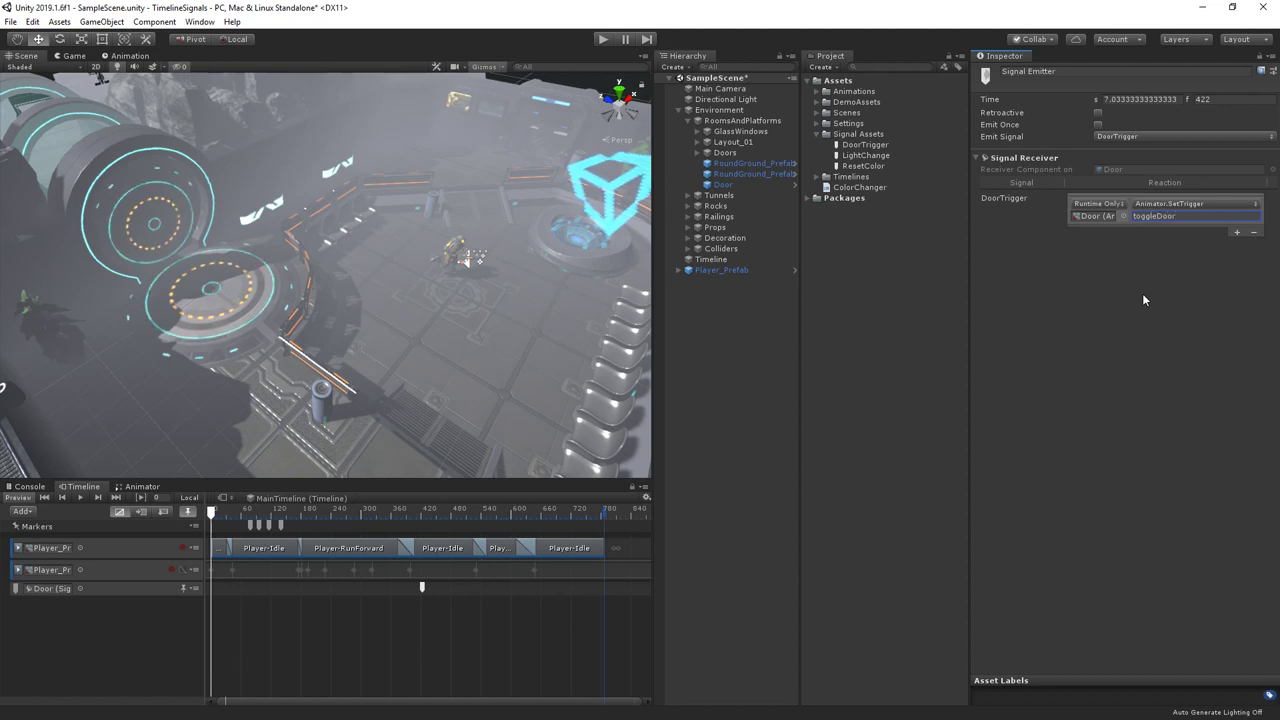
pyautogui.press('Return')
pyautogui.hotkey('ctrl', 'p')
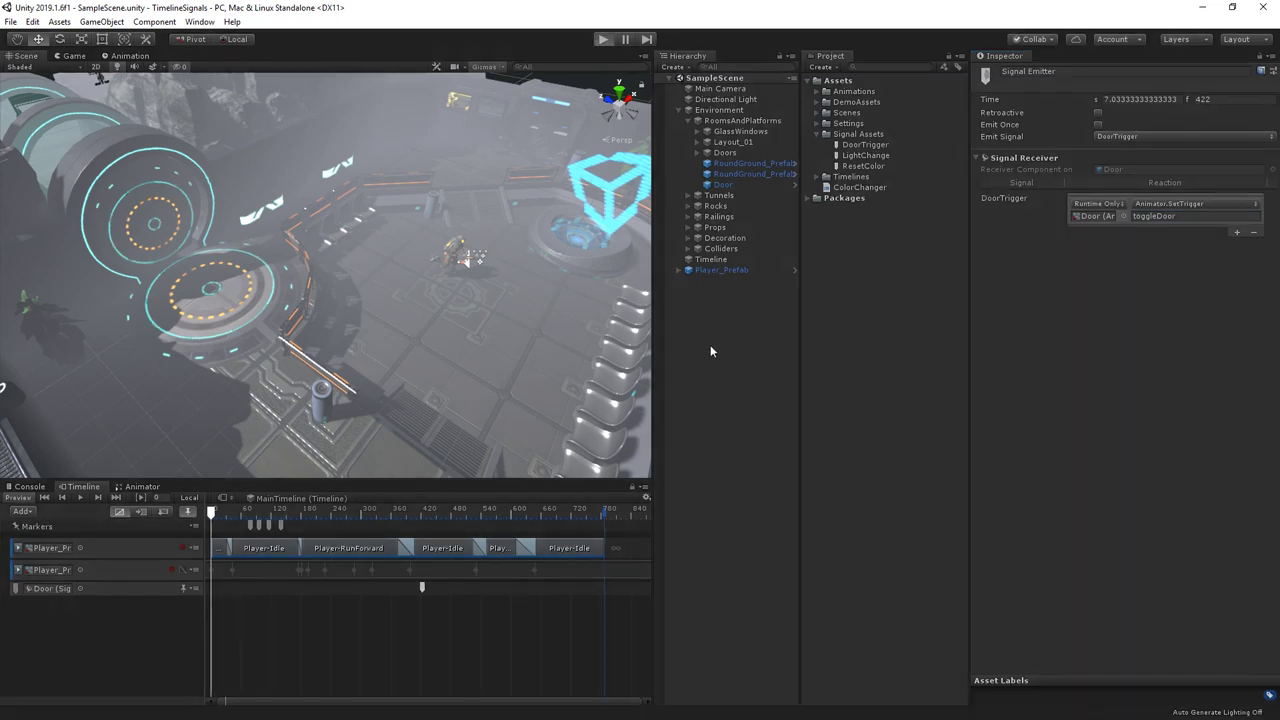
pyautogui.hotkey('ctrl', 'p')
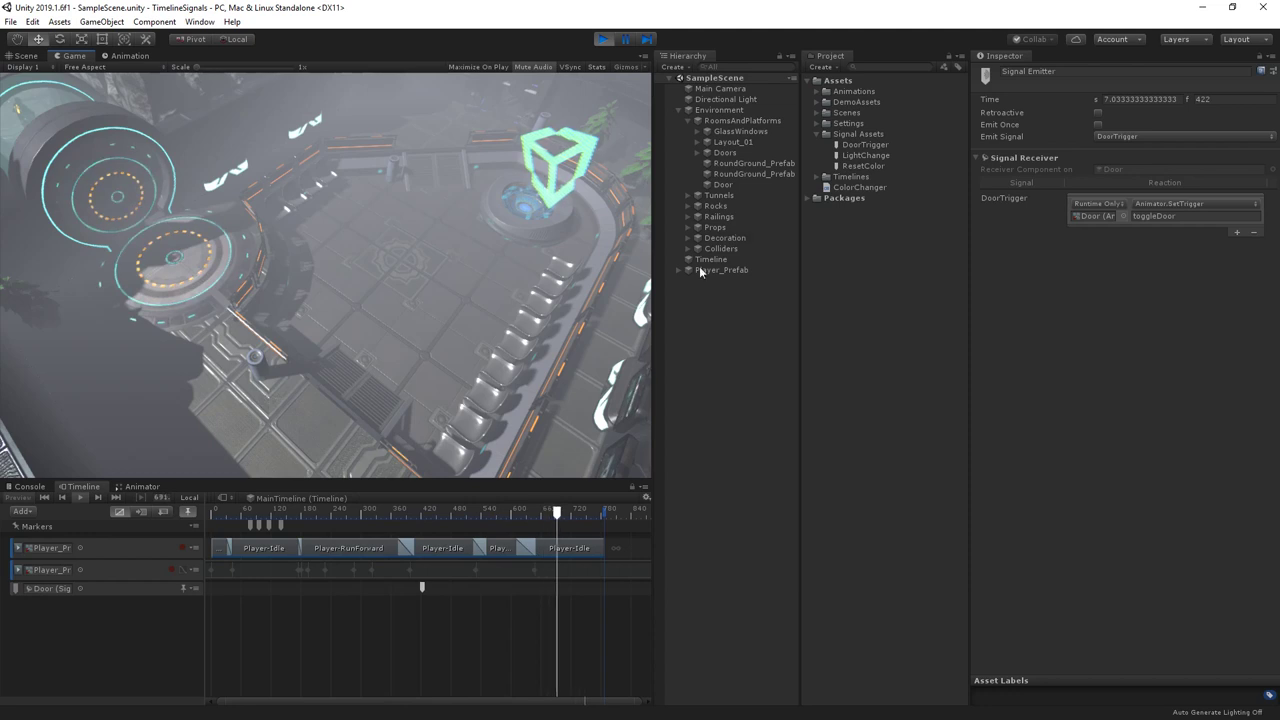
pyautogui.click(603, 39)
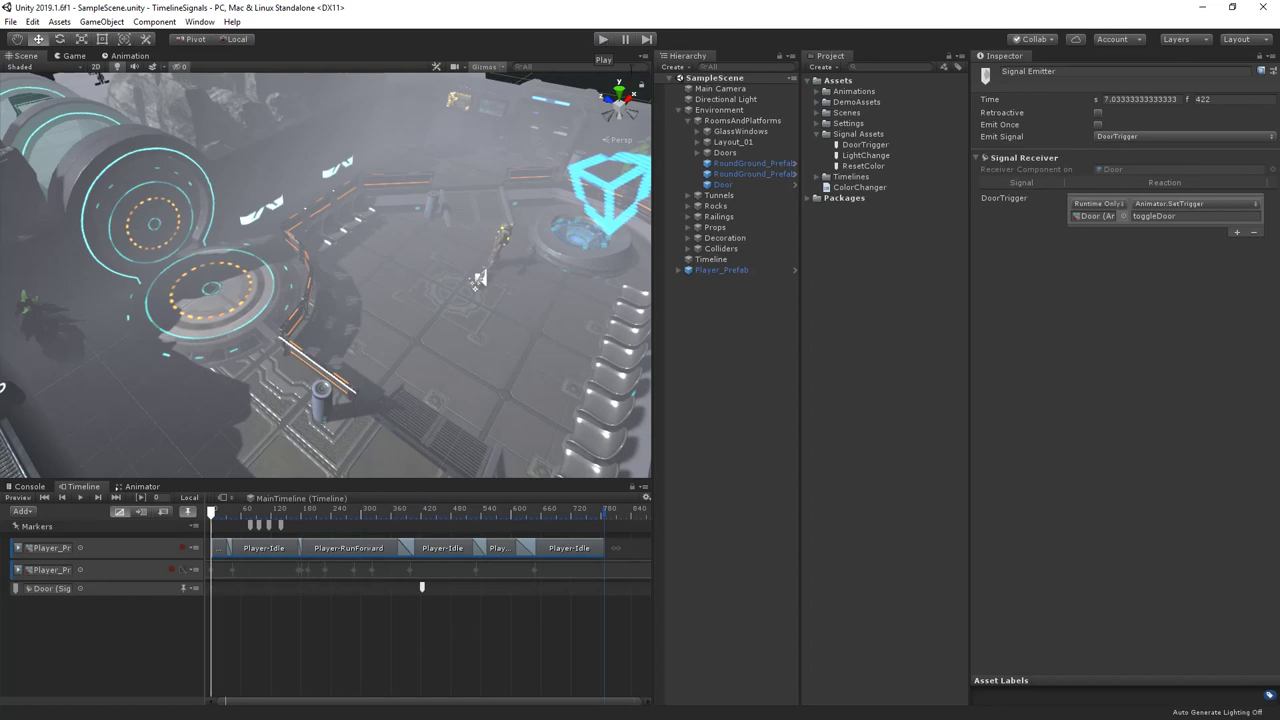
pyautogui.click(708, 261)
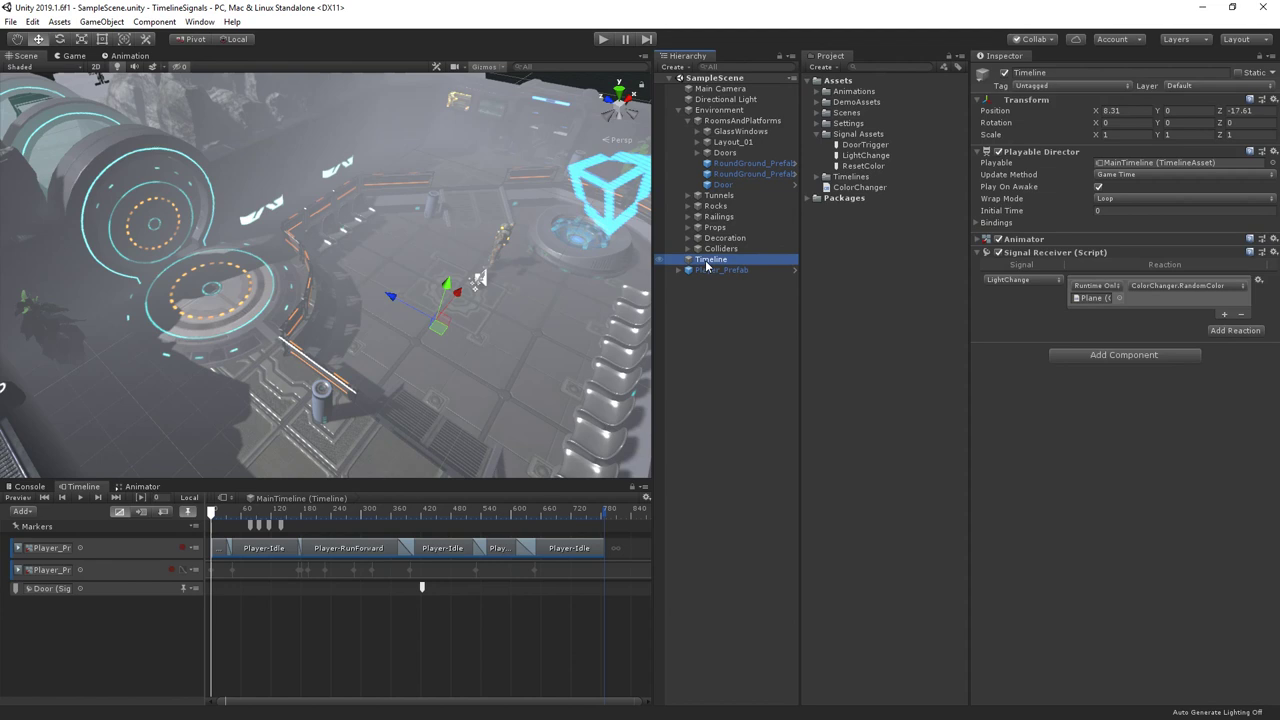
# - Add a ResetColor reaction with a new response entry to the Timeline's Signal Receiver
pyautogui.click(1232, 332)
pyautogui.click(1050, 329)
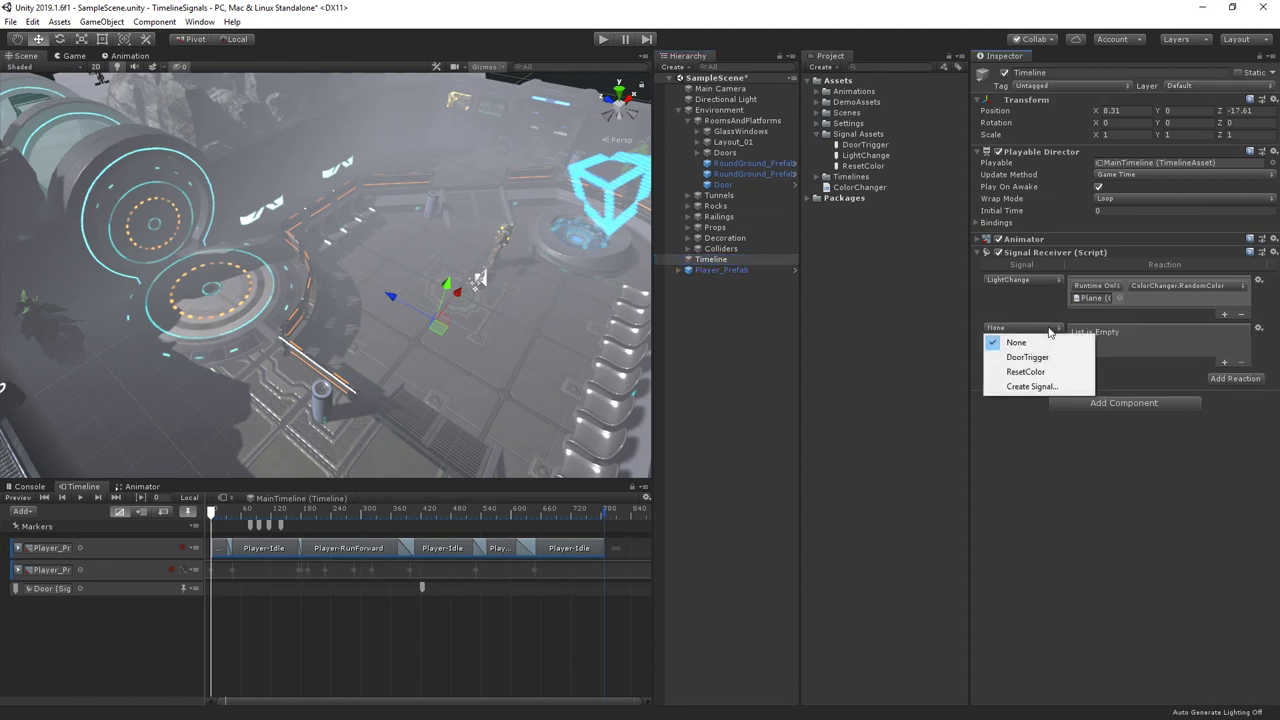
pyautogui.click(1044, 373)
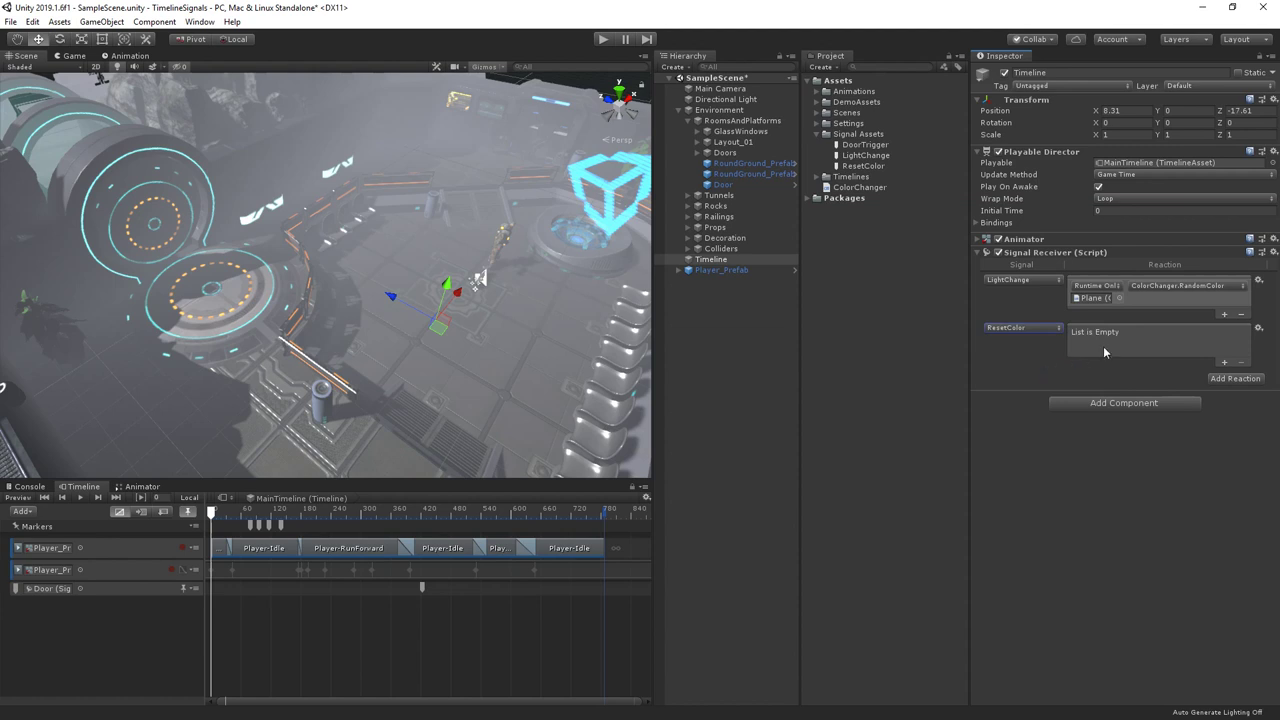
pyautogui.click(1222, 366)
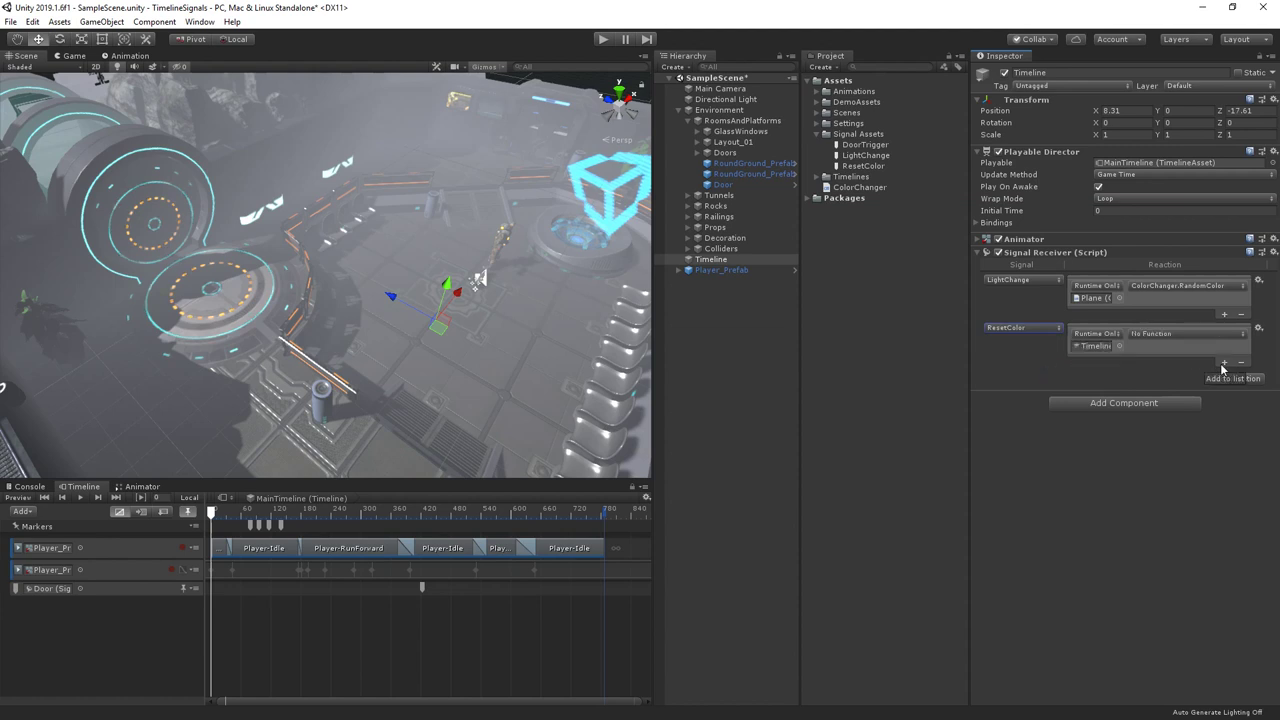
# - Target the Plane with ColorChanger.ResetColor() and move the playhead to frame 163
pyautogui.click(611, 196)
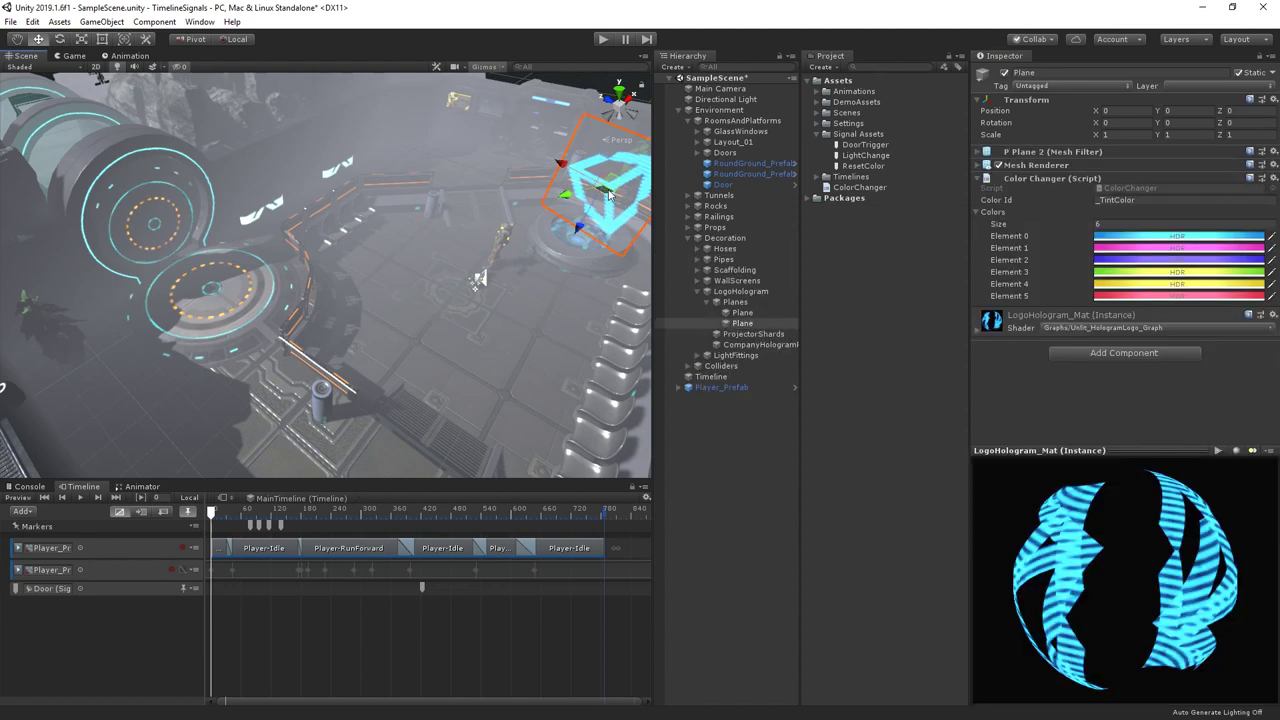
pyautogui.click(722, 376)
pyautogui.click(1031, 359)
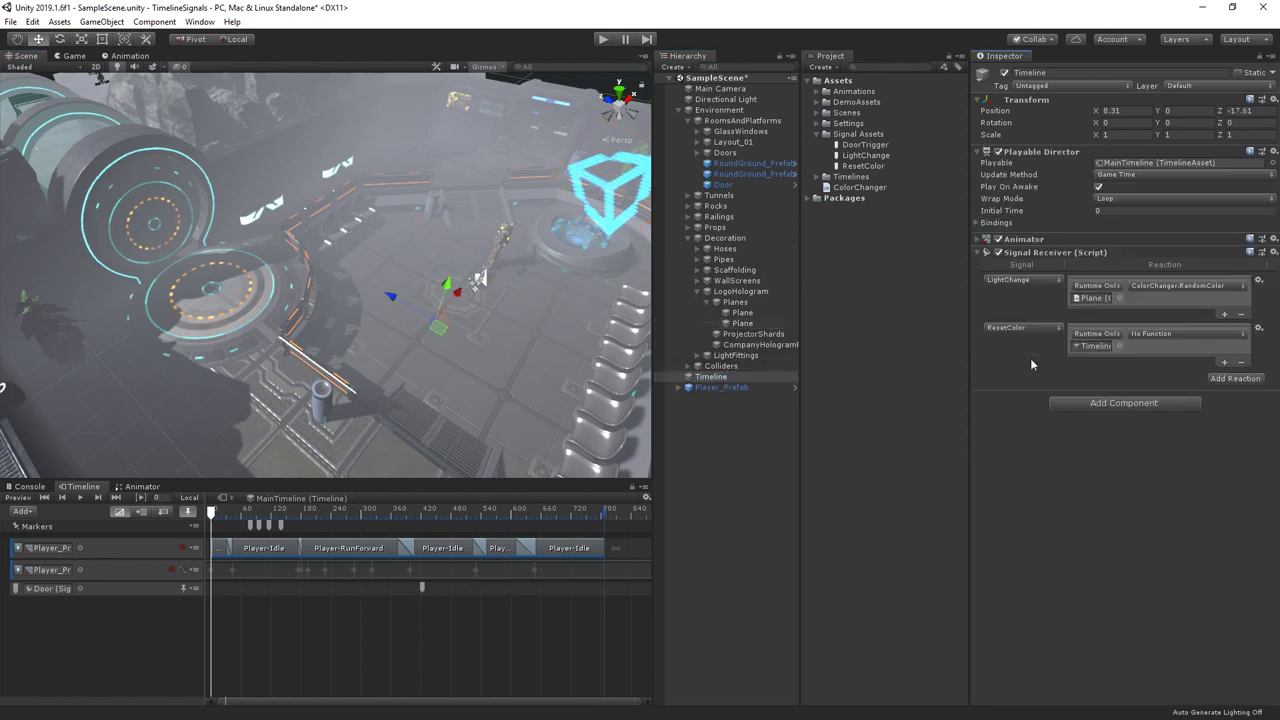
pyautogui.moveTo(745, 323); pyautogui.dragTo(1095, 345)
pyautogui.click(1150, 334)
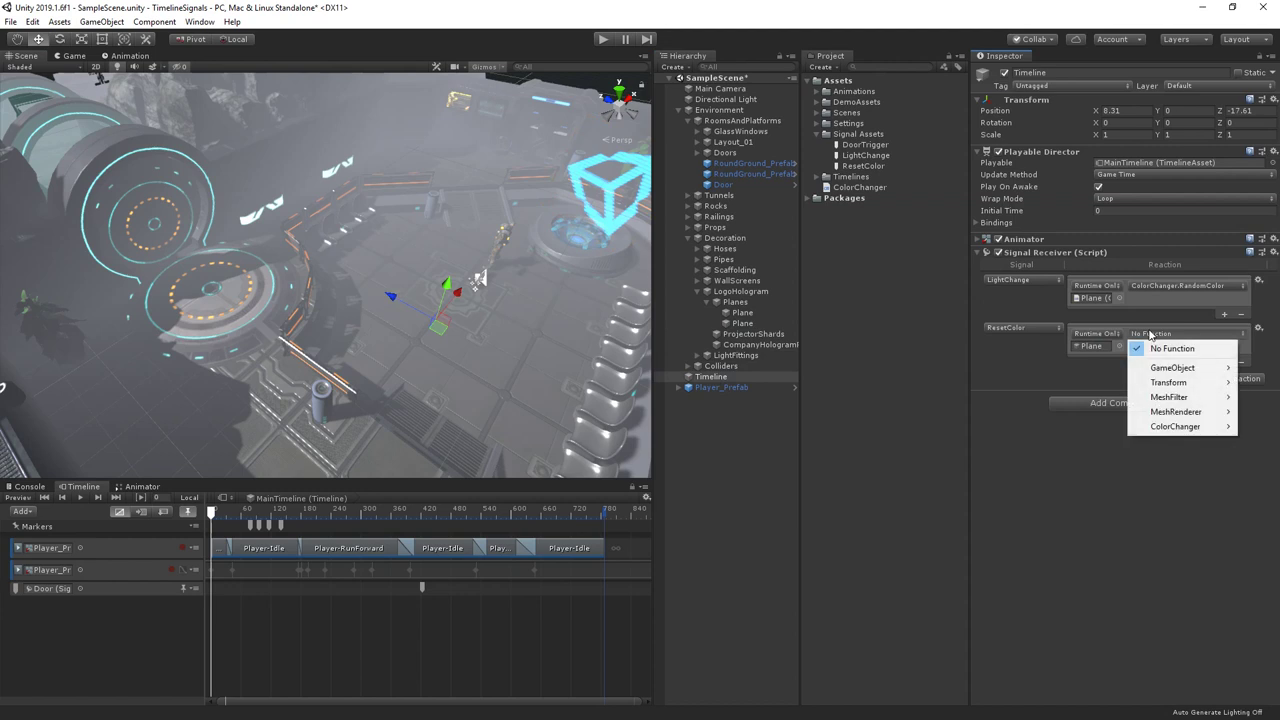
pyautogui.moveTo(1175, 430)
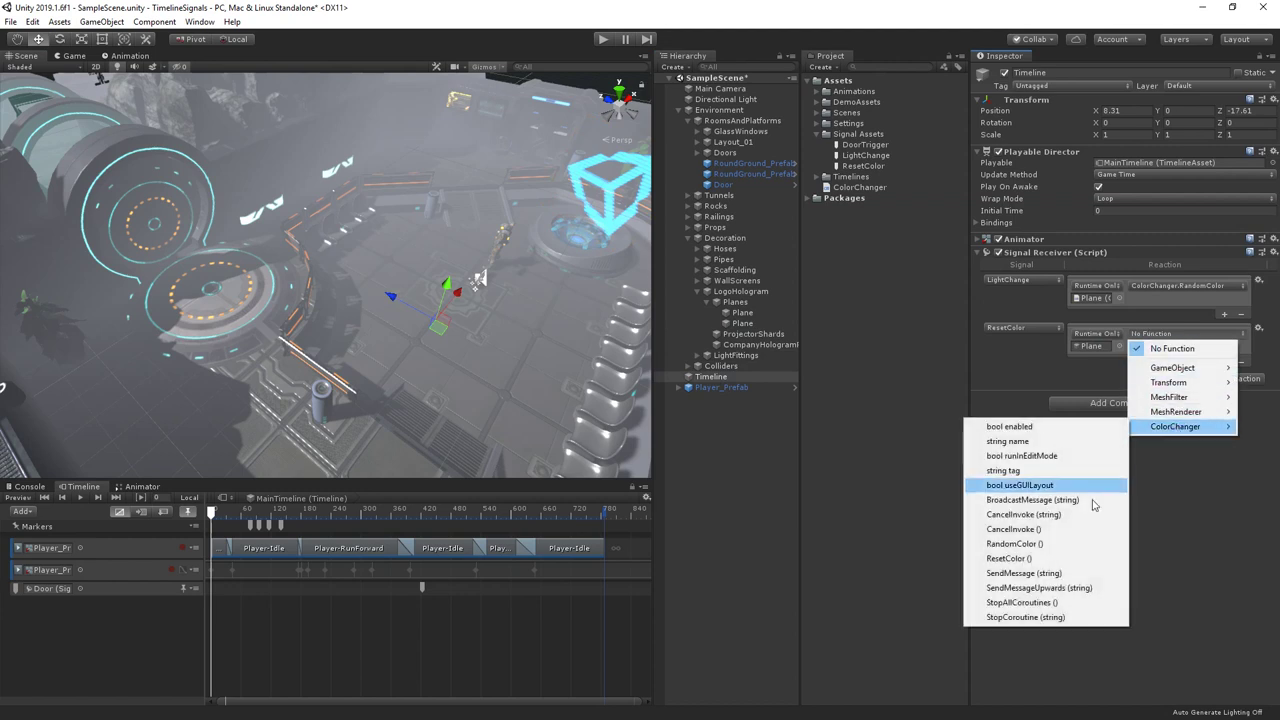
pyautogui.click(1062, 558)
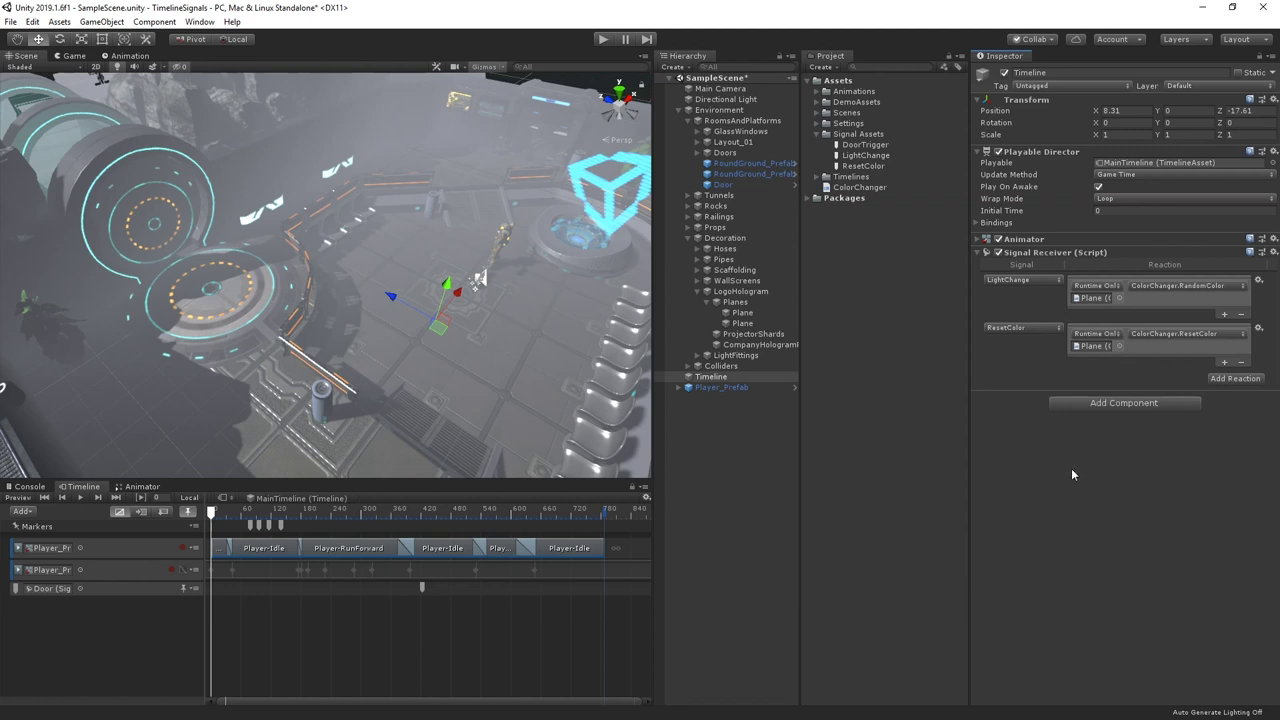
pyautogui.click(293, 511)
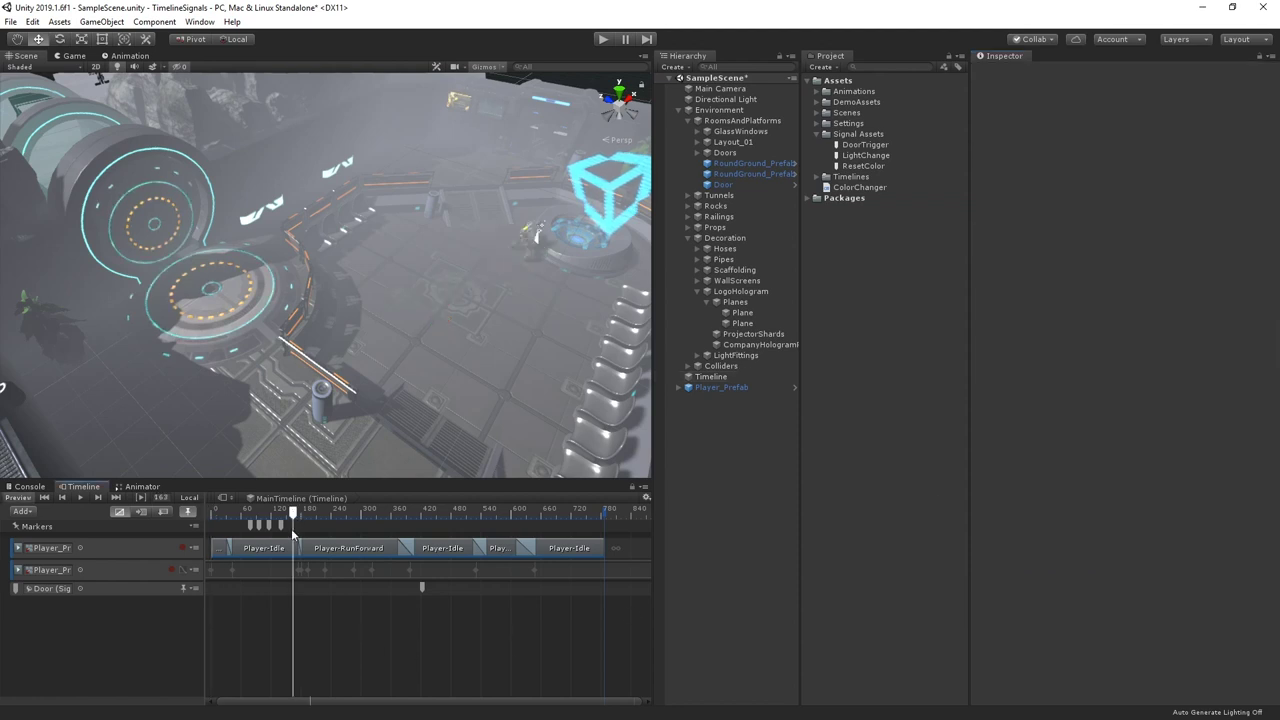
# - Add a ResetColor signal emitter from its signal asset at frame 160, then enter Play mode
pyautogui.rightClick(294, 530)
pyautogui.moveTo(360, 605)
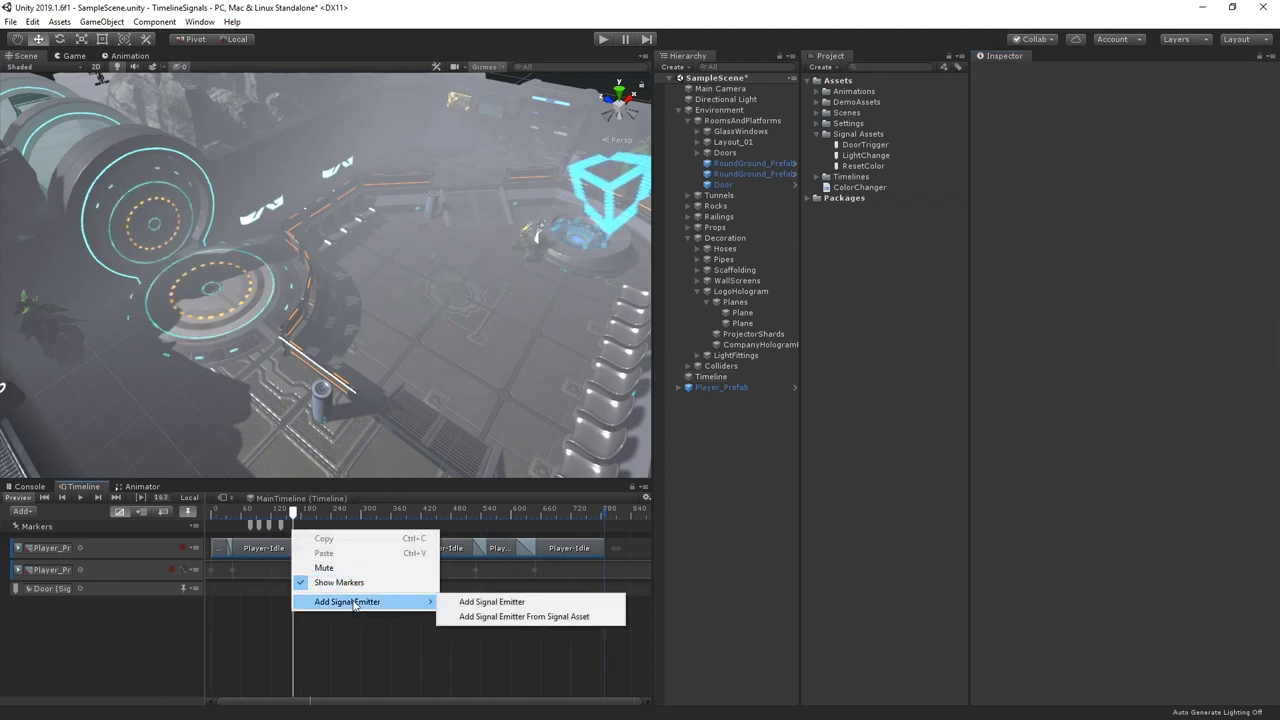
pyautogui.click(481, 617)
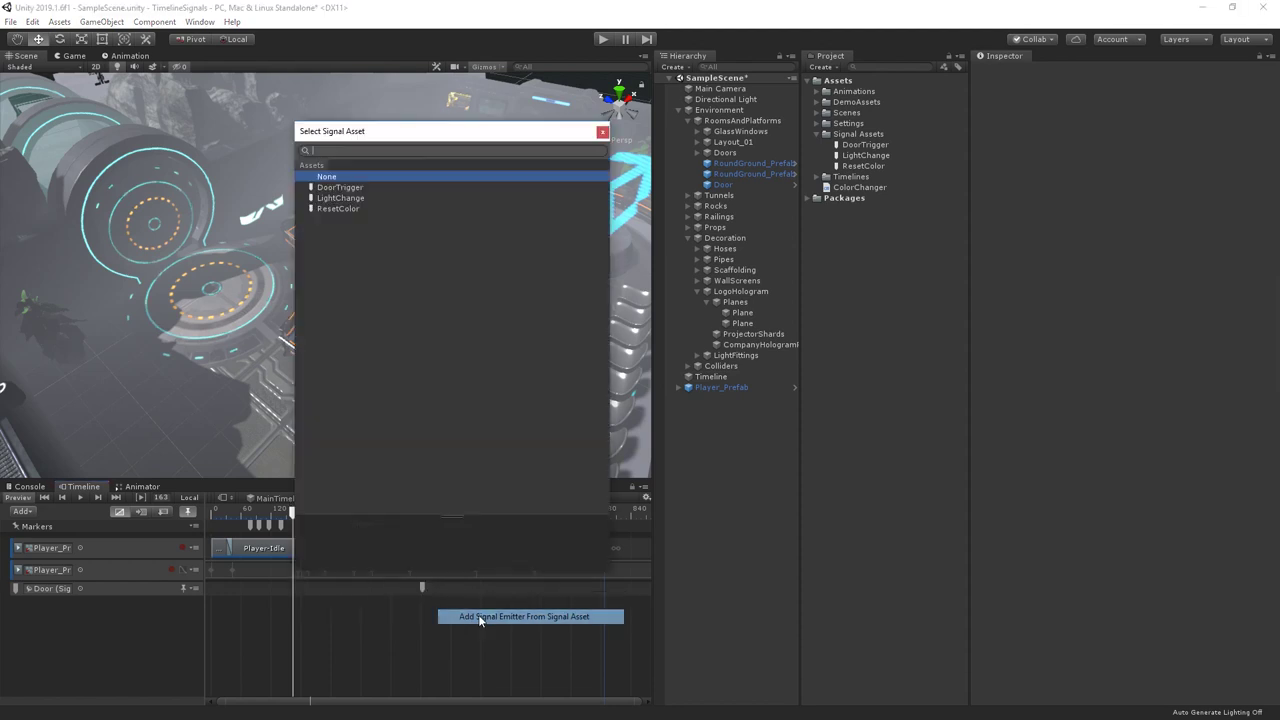
pyautogui.click(341, 210)
pyautogui.doubleClick(393, 208)
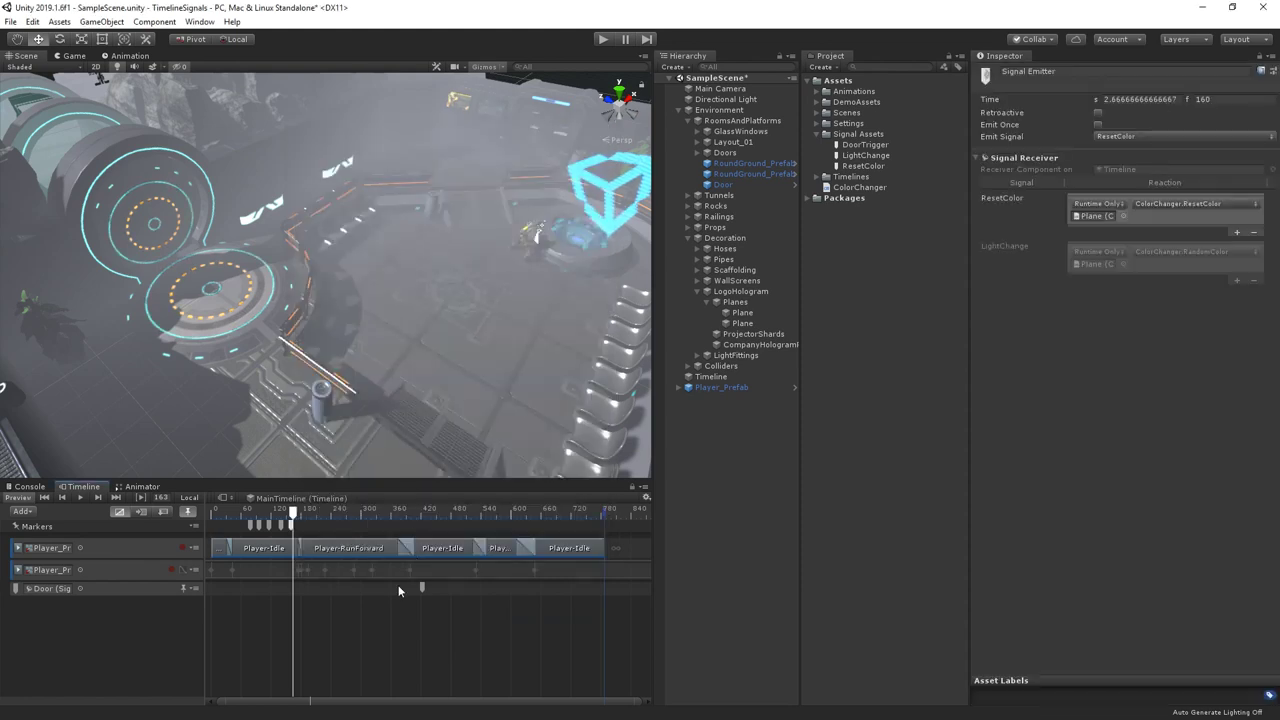
pyautogui.hotkey('ctrl', 'p')
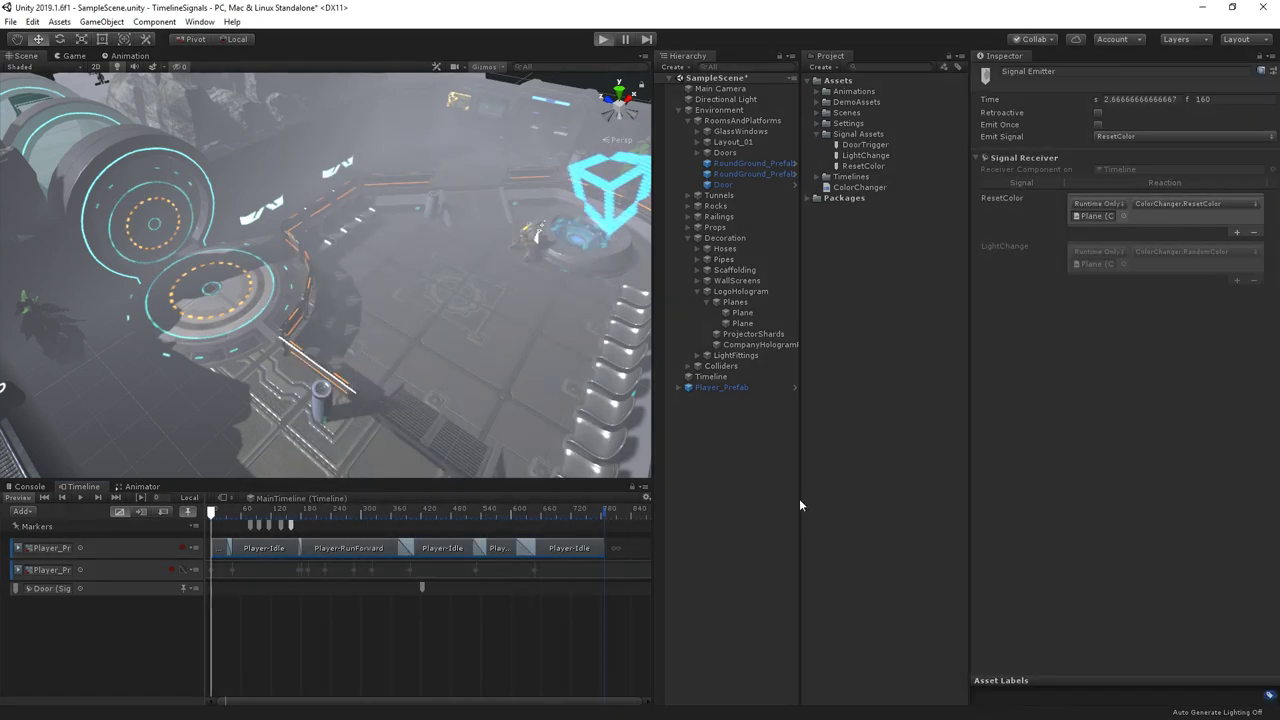